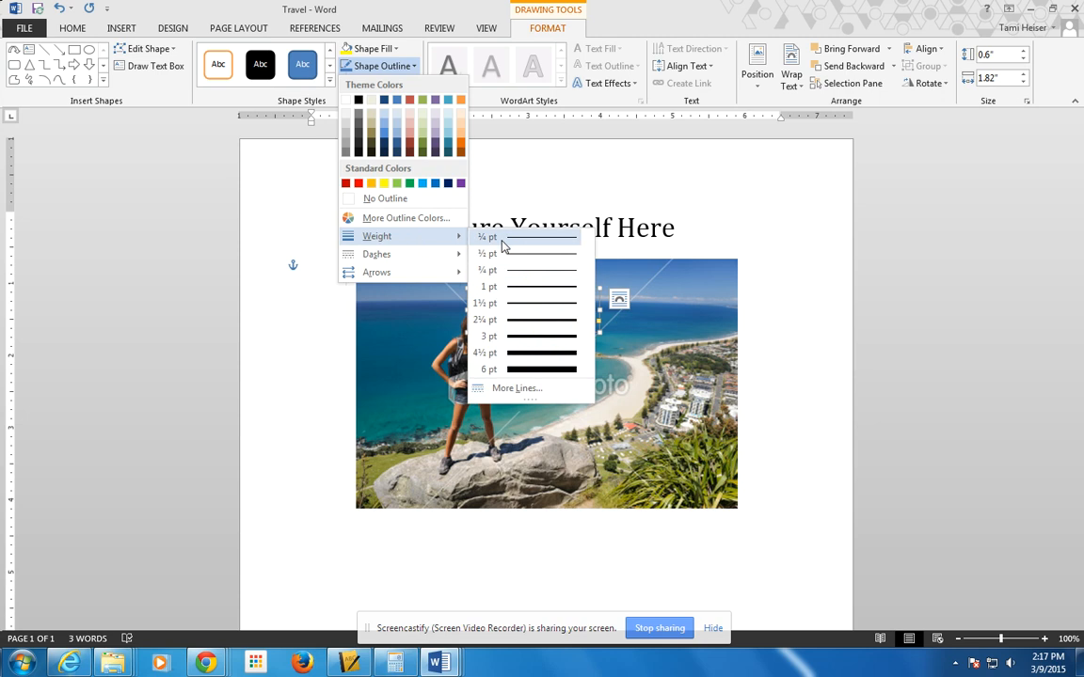
- Give the curved arrow a 1½ pt light green outline and move it up to sit just above the woman's head
{"action": "left_click", "coordinate": [511, 308]}
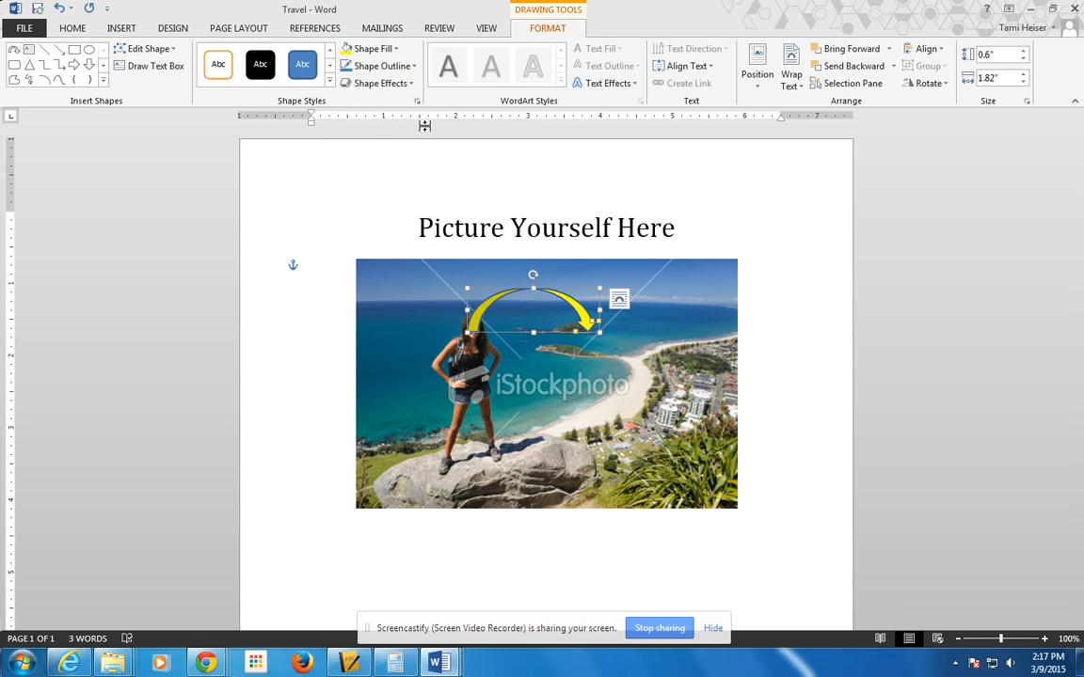
{"action": "left_click", "coordinate": [406, 66]}
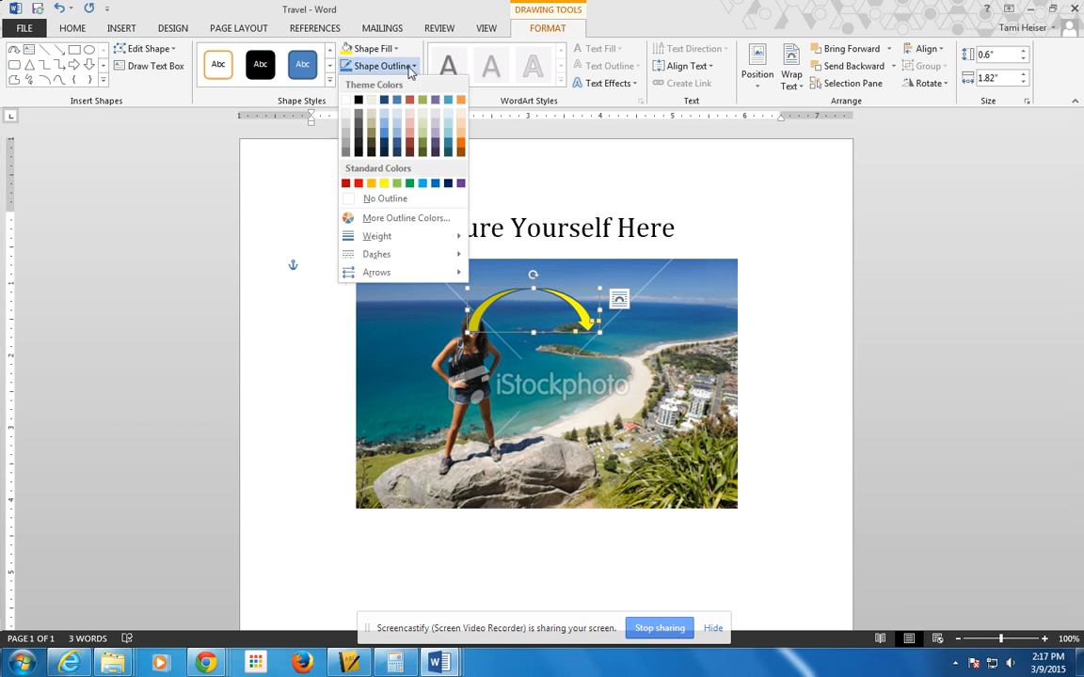
{"action": "left_click", "coordinate": [396, 184]}
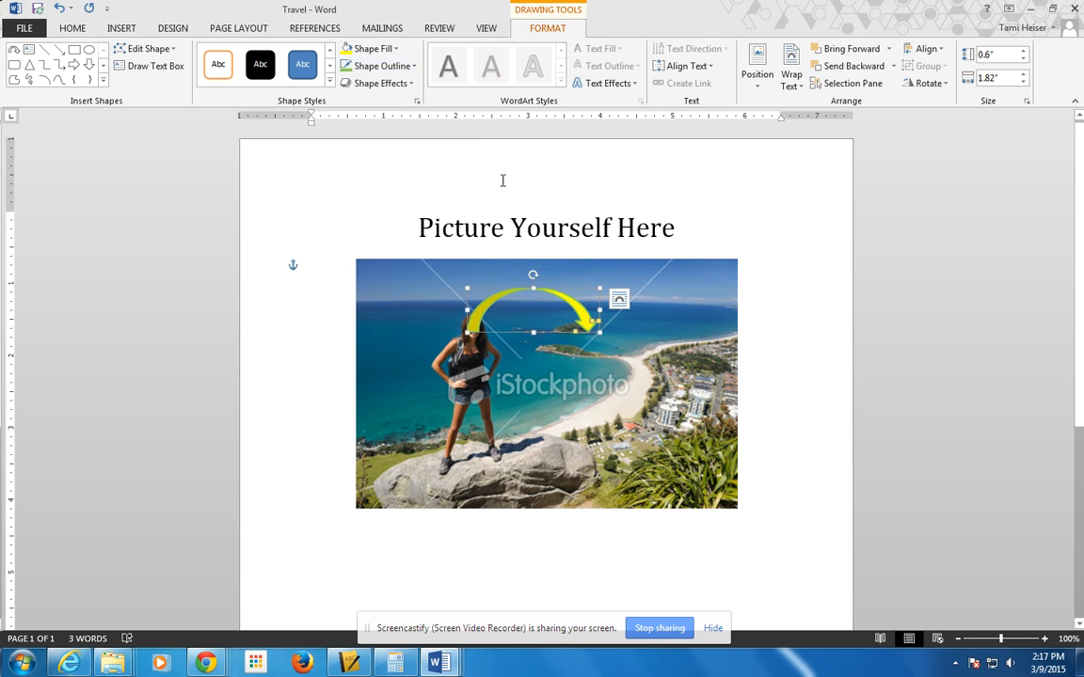
{"action": "left_click_drag", "start_coordinate": [508, 294], "coordinate": [504, 275]}
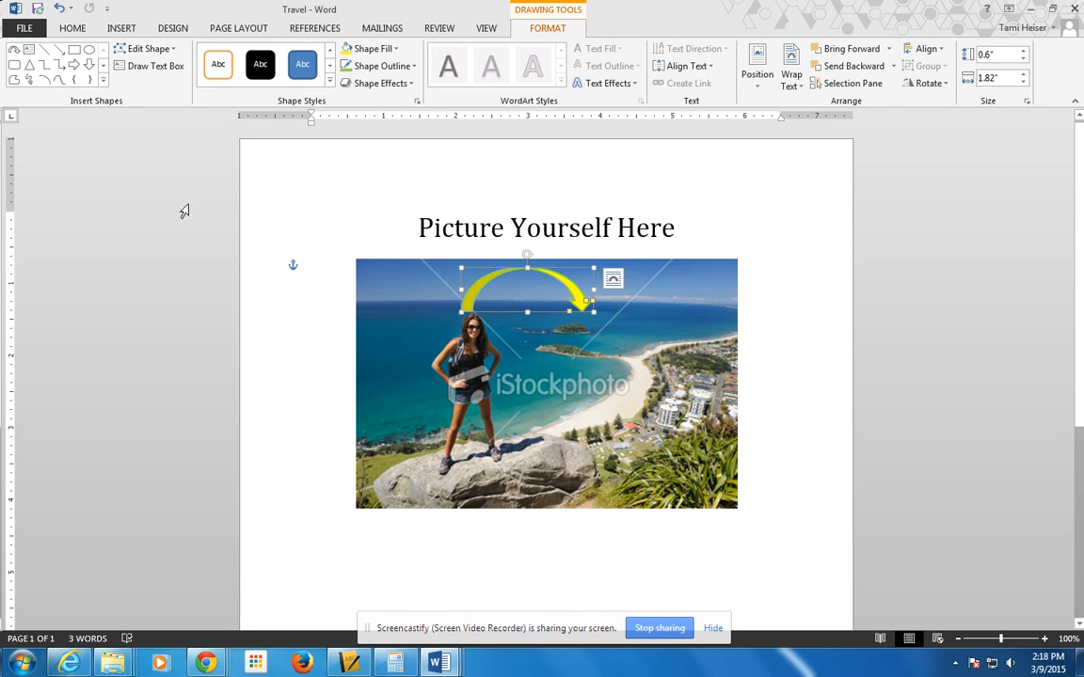
- Save the document to the computer's Desktop as a Word document named "Travel Outing"
{"action": "left_click", "coordinate": [21, 29]}
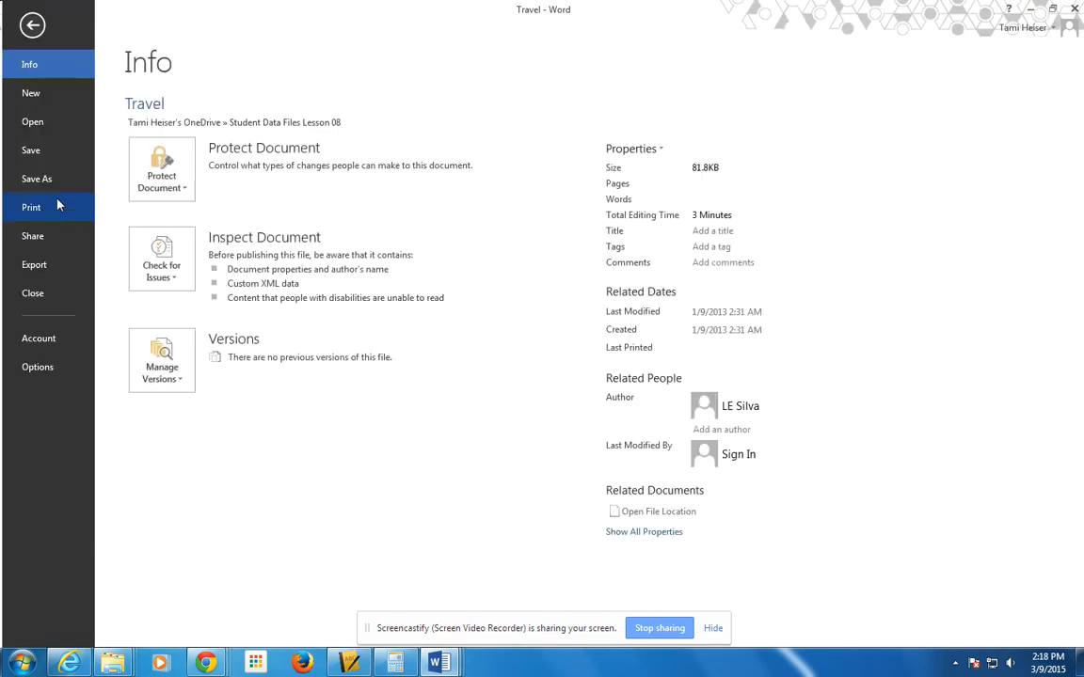
{"action": "left_click", "coordinate": [40, 178]}
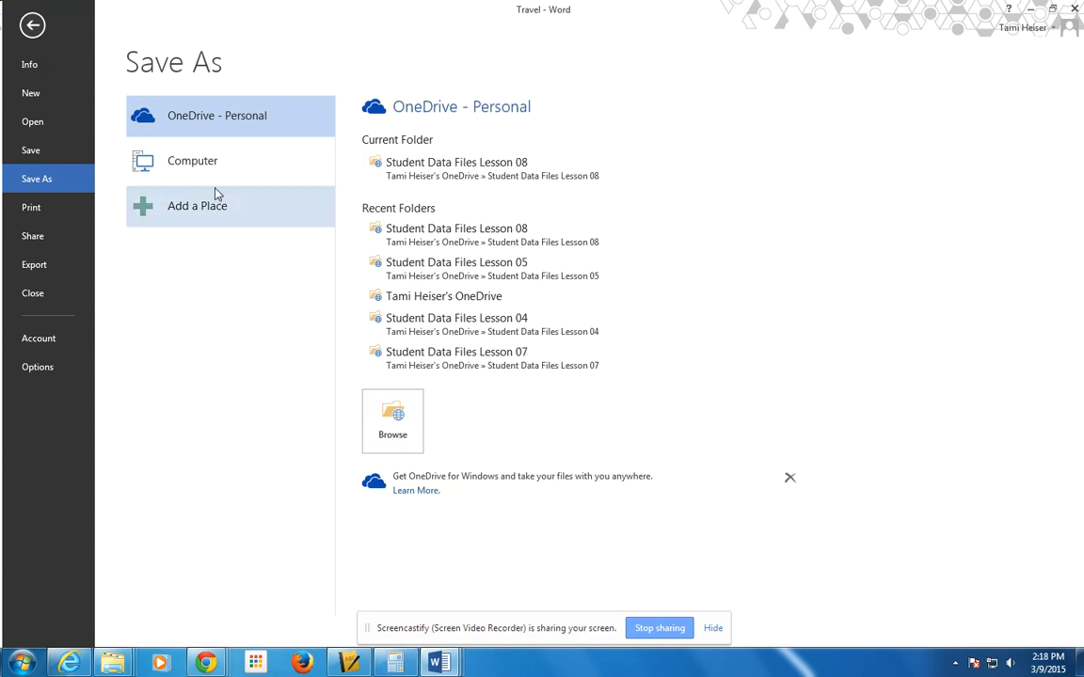
{"action": "left_click", "coordinate": [193, 163]}
{"action": "left_click", "coordinate": [425, 193]}
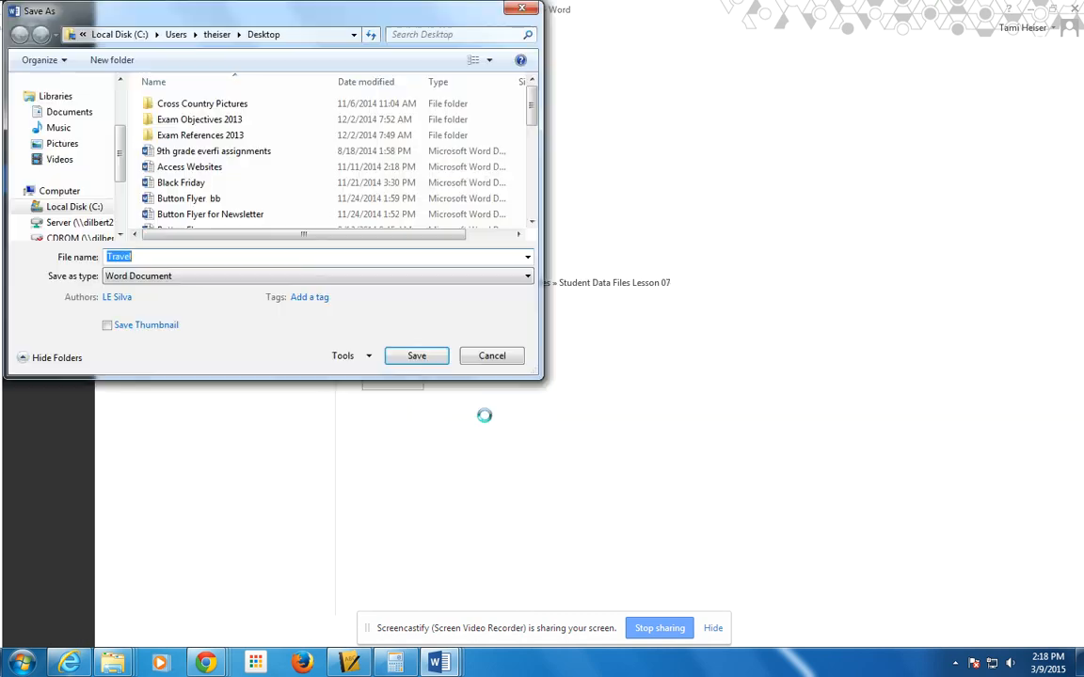
{"action": "type", "text": "T"}
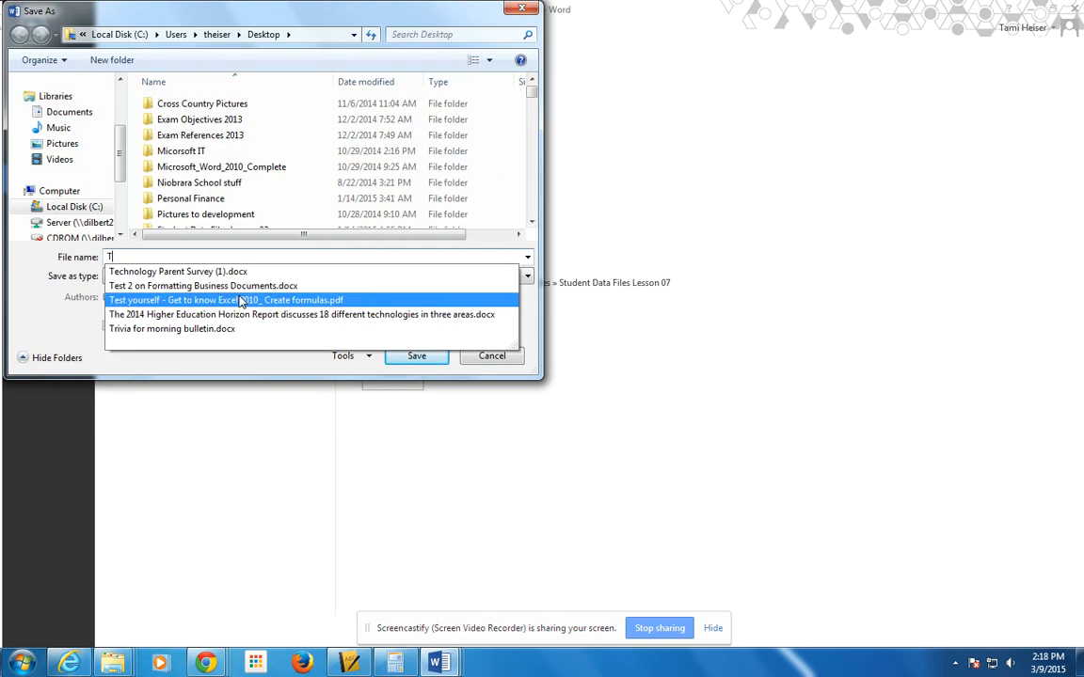
{"action": "type", "text": "ravel Outling"}
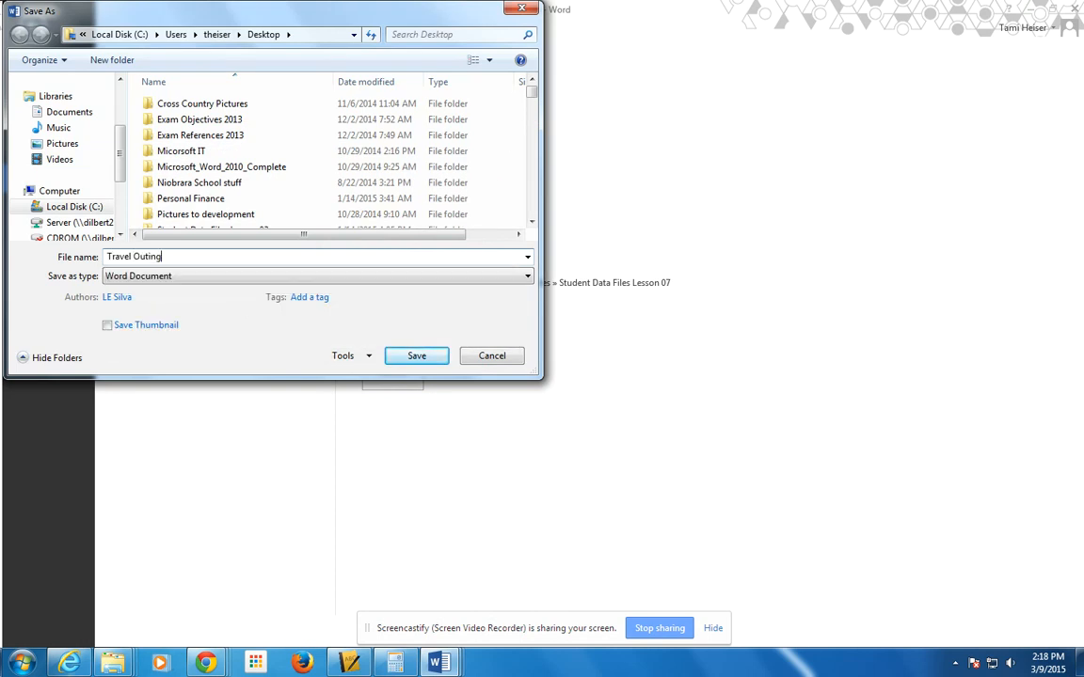
{"action": "left_click", "coordinate": [414, 356]}
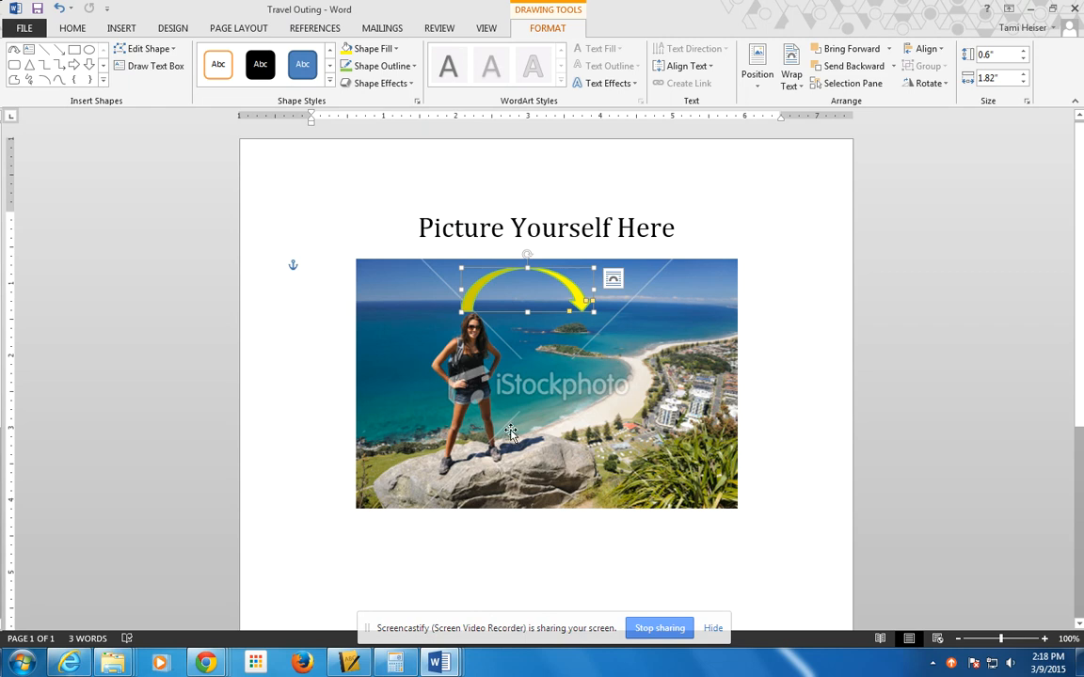
- Create a new blank document
{"action": "left_click", "coordinate": [23, 27]}
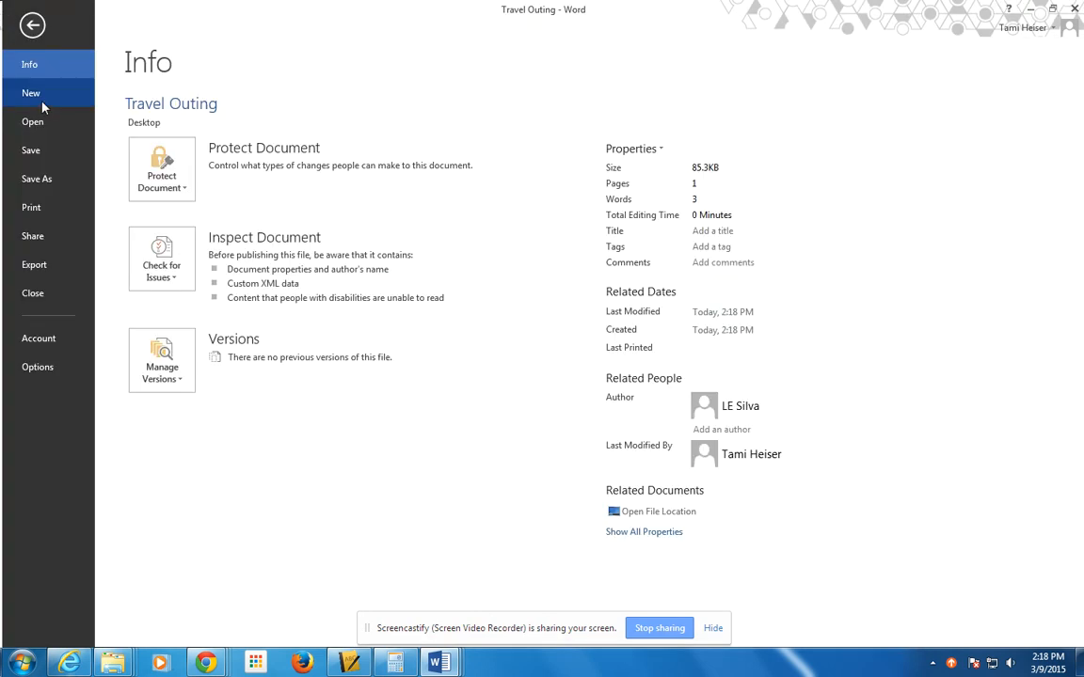
{"action": "left_click", "coordinate": [37, 90]}
{"action": "left_click", "coordinate": [216, 265]}
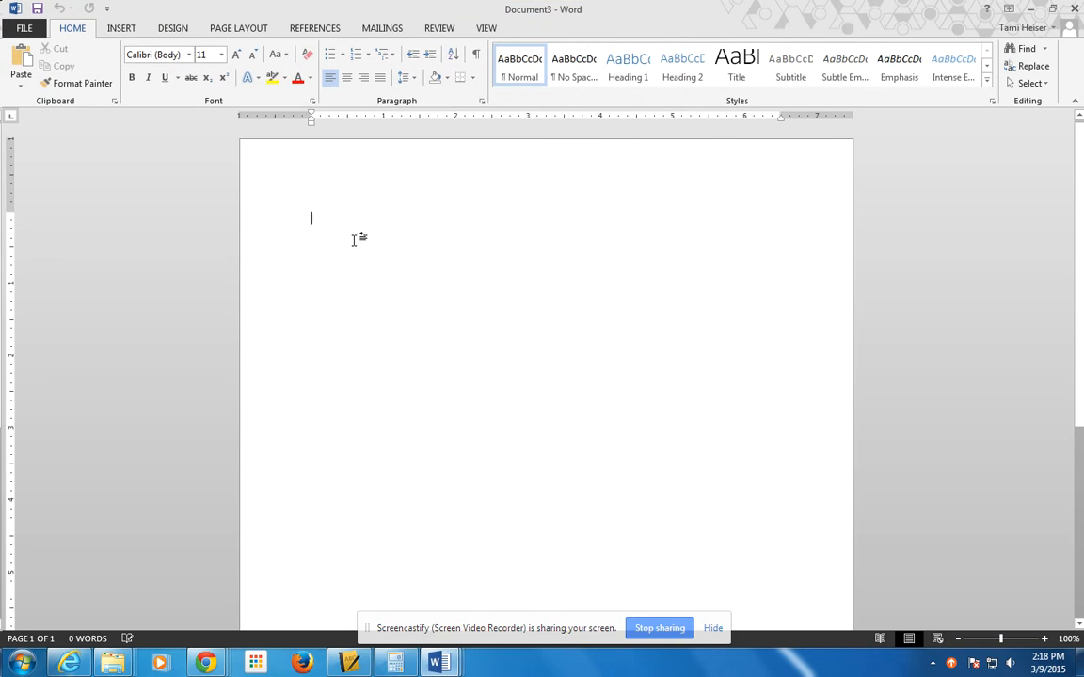
- Enter "Margie's Travel Agency" and "Exciting Places to See" on two lines separated by a manual line break, and show formatting marks
{"action": "type", "text": "Margi"}
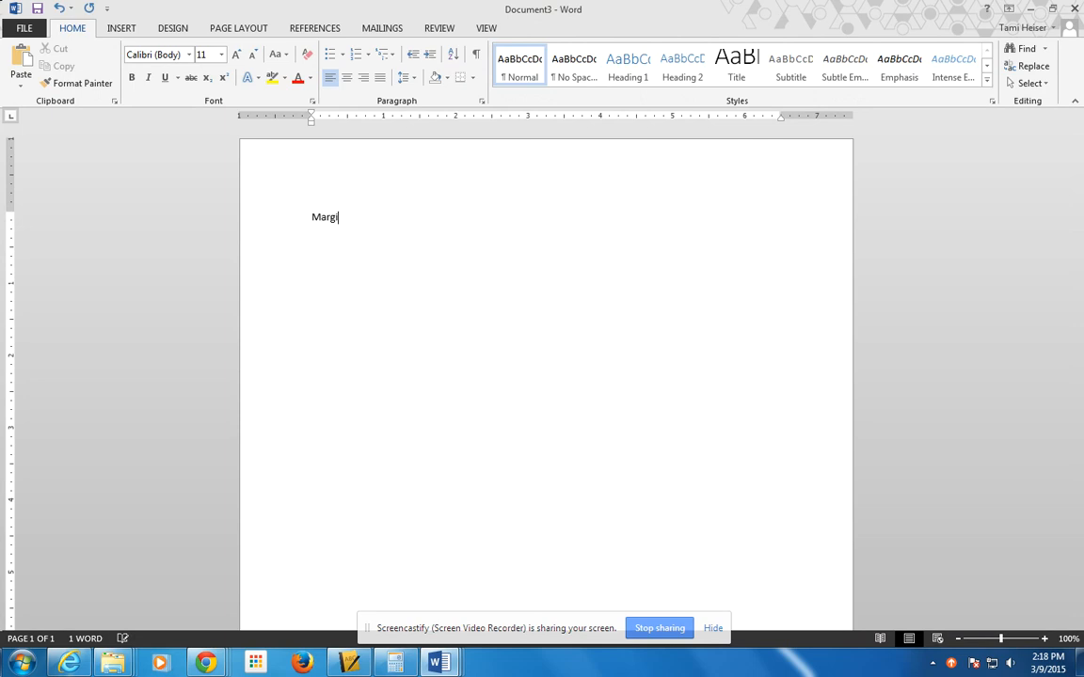
{"action": "type", "text": "e'"}
{"action": "key", "text": "Return"}
{"action": "type", "text": "s"}
{"action": "key", "text": "BackSpace"}
{"action": "key", "text": "BackSpace"}
{"action": "type", "text": "s Travel Agency"}
{"action": "key", "text": "Return"}
{"action": "type", "text": "Exciting Pla"}
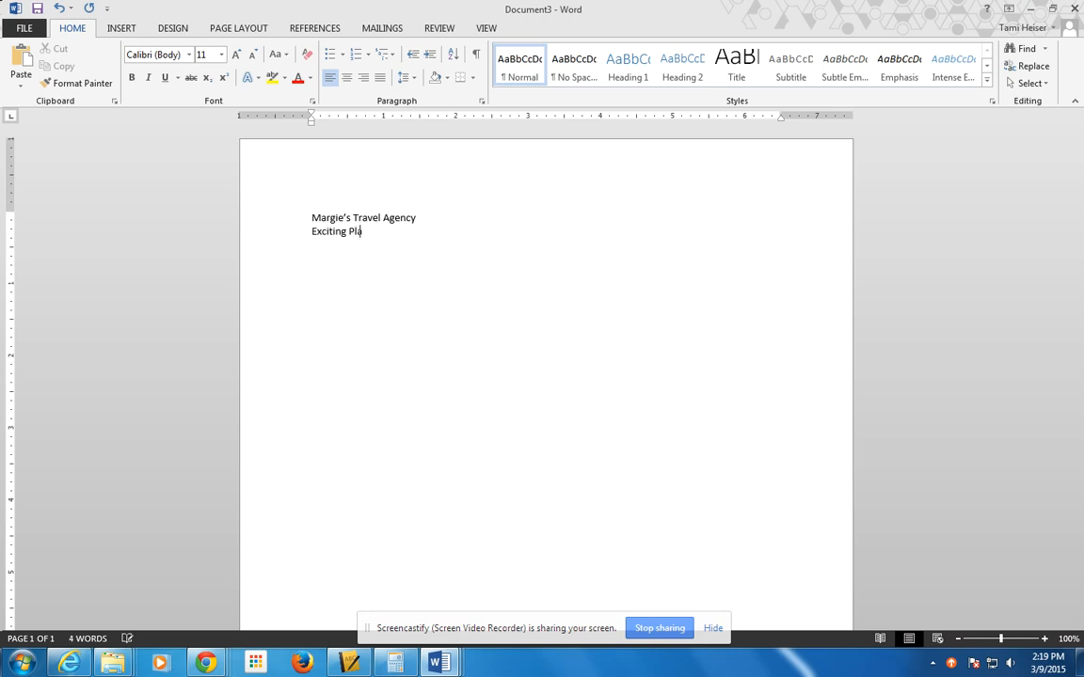
{"action": "type", "text": "ces to See"}
{"action": "left_click", "coordinate": [475, 56]}
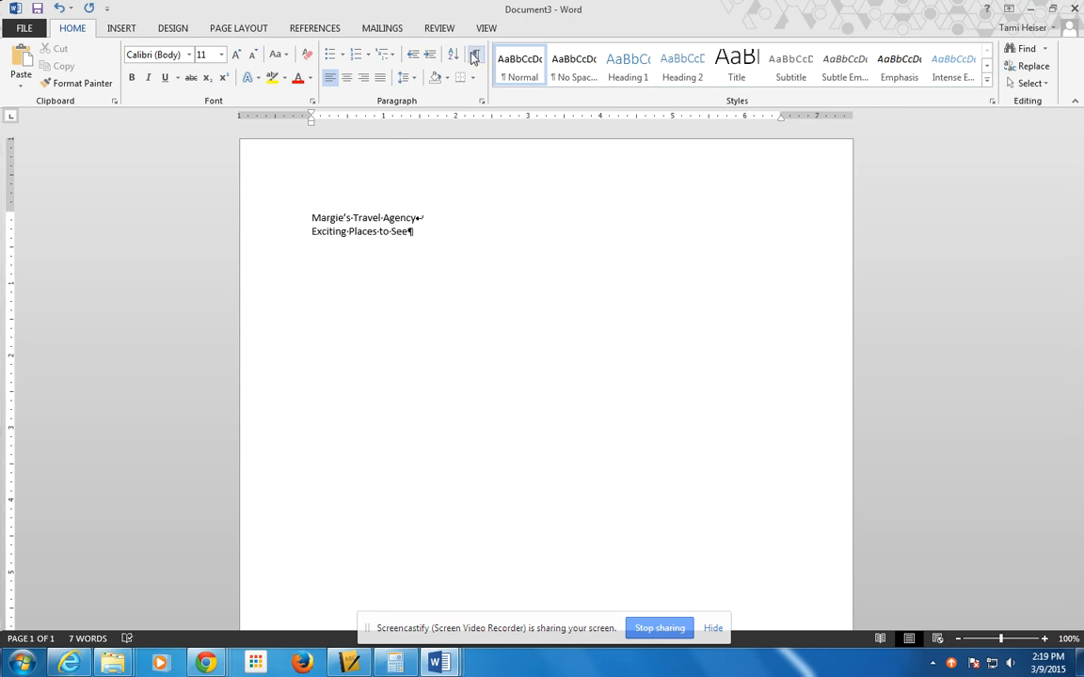
- Format the "Margie's Travel Agency" line in Cambria at 36 pt
{"action": "left_click", "coordinate": [309, 218]}
{"action": "left_click_drag", "start_coordinate": [309, 218], "coordinate": [417, 218]}
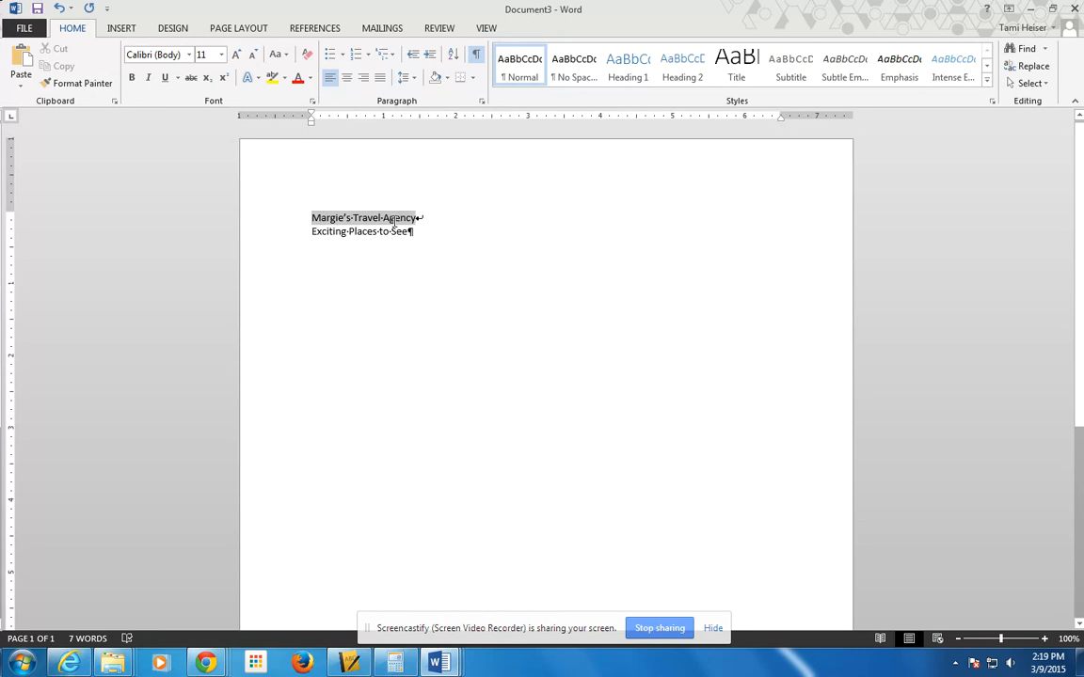
{"action": "left_click", "coordinate": [189, 55]}
{"action": "left_click", "coordinate": [167, 146]}
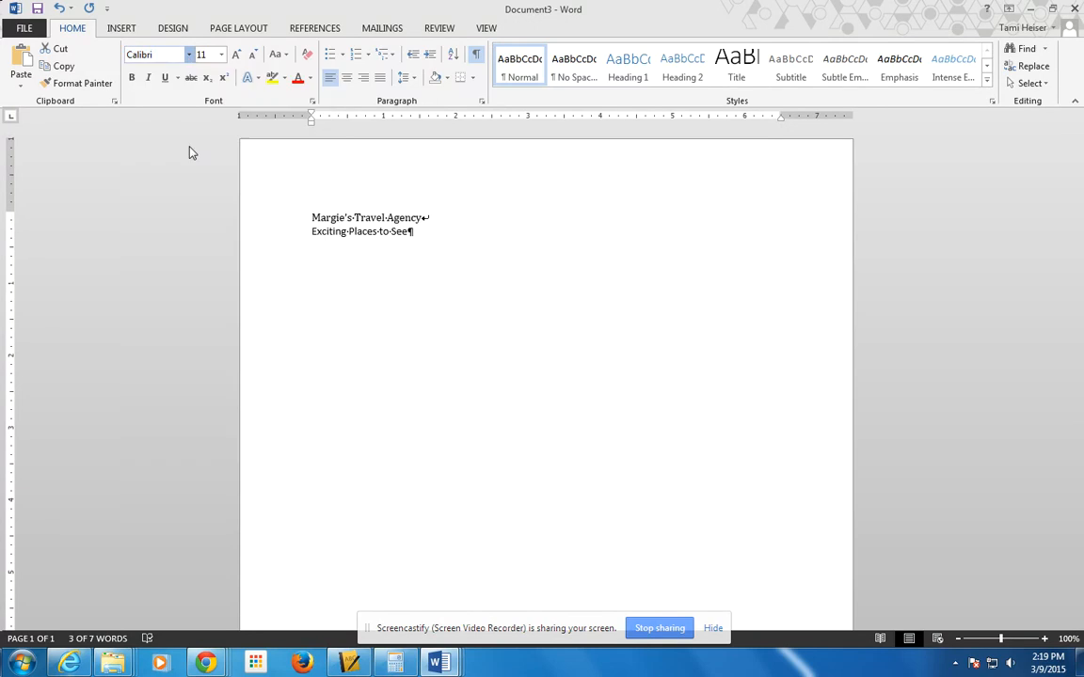
{"action": "left_click", "coordinate": [222, 55]}
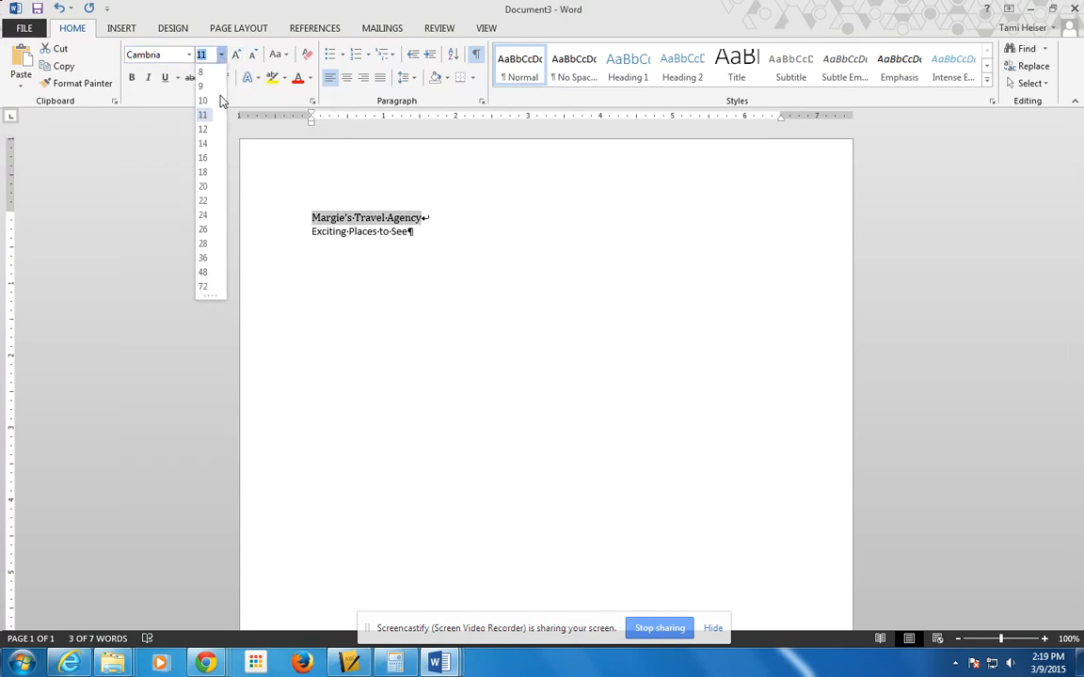
{"action": "left_click", "coordinate": [205, 259]}
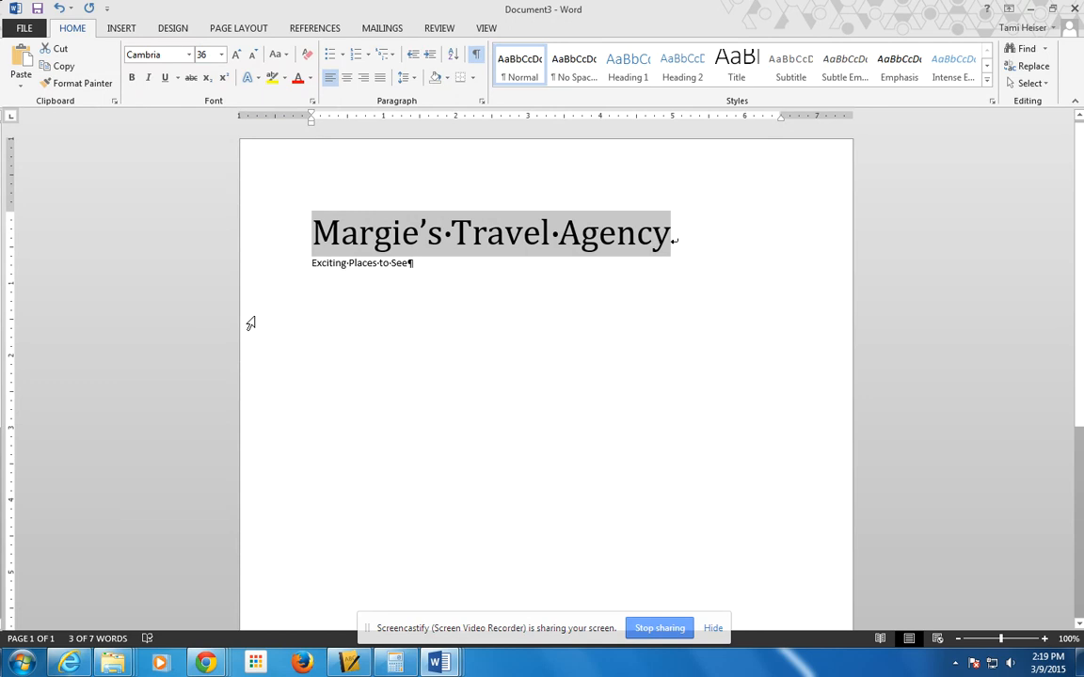
- Set the "Exciting Places to See" line to 24 pt and center the two-line heading
{"action": "left_click", "coordinate": [305, 266]}
{"action": "left_click_drag", "start_coordinate": [305, 266], "coordinate": [399, 271]}
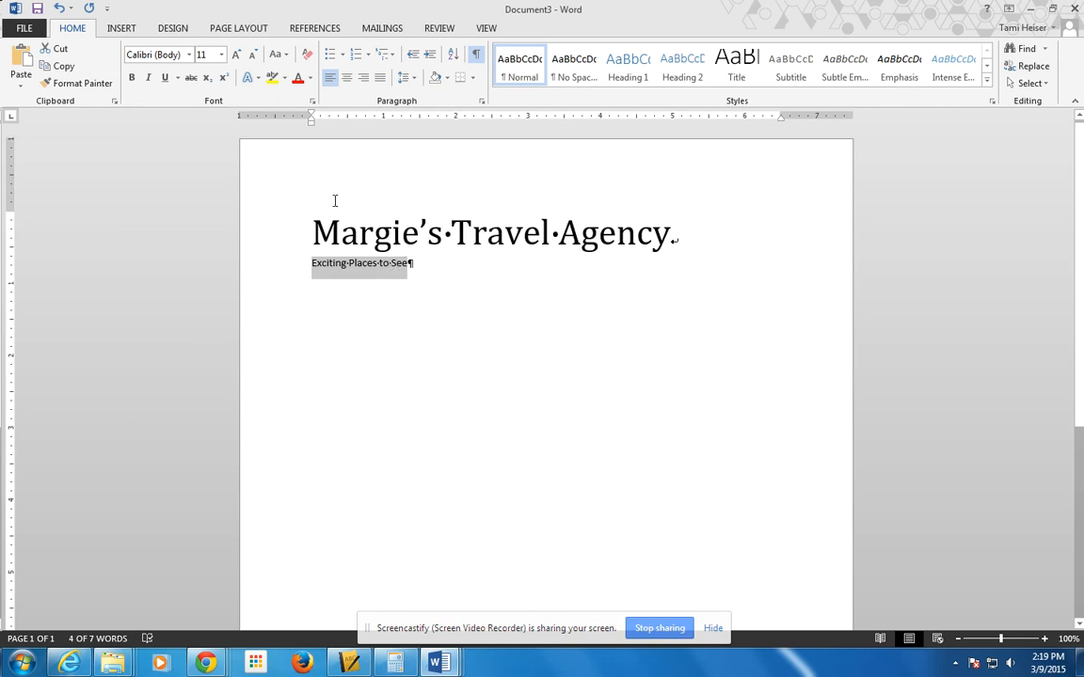
{"action": "left_click", "coordinate": [221, 54]}
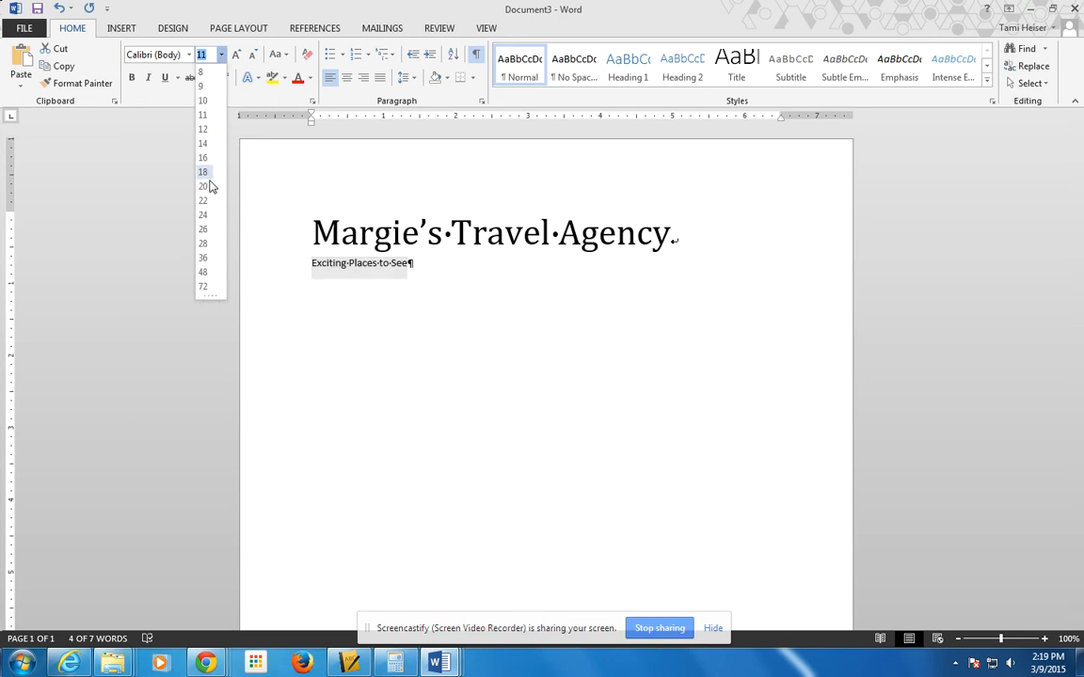
{"action": "left_click", "coordinate": [205, 216]}
{"action": "left_click", "coordinate": [347, 77]}
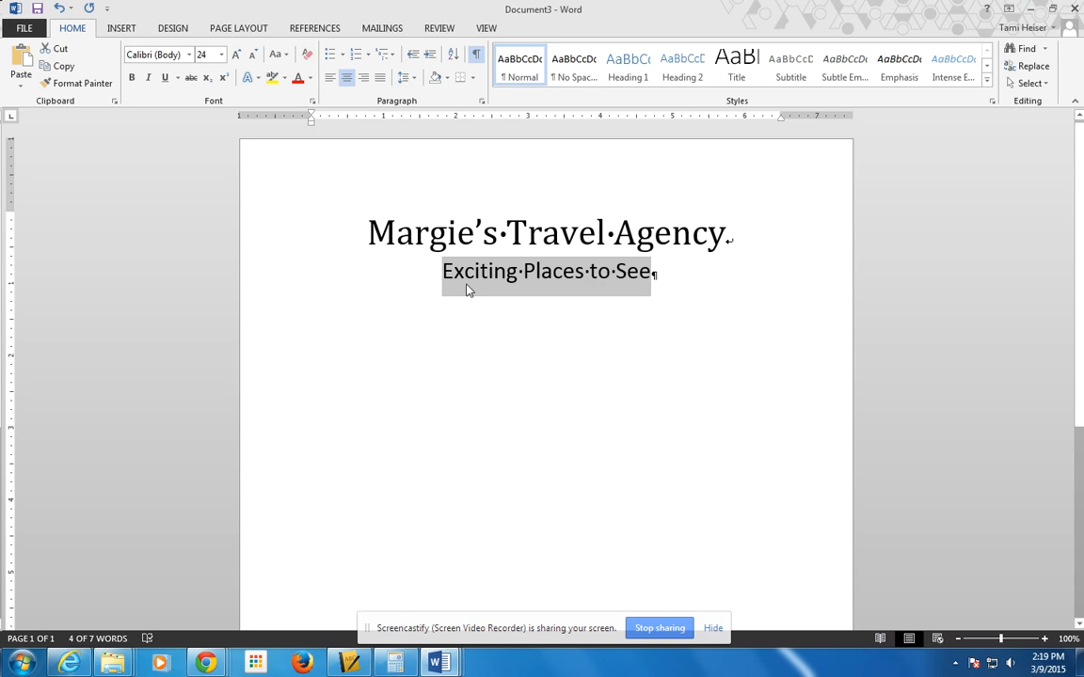
- Add two blank paragraphs below the heading and insert a new drawing canvas in the second one
{"action": "left_click", "coordinate": [656, 258]}
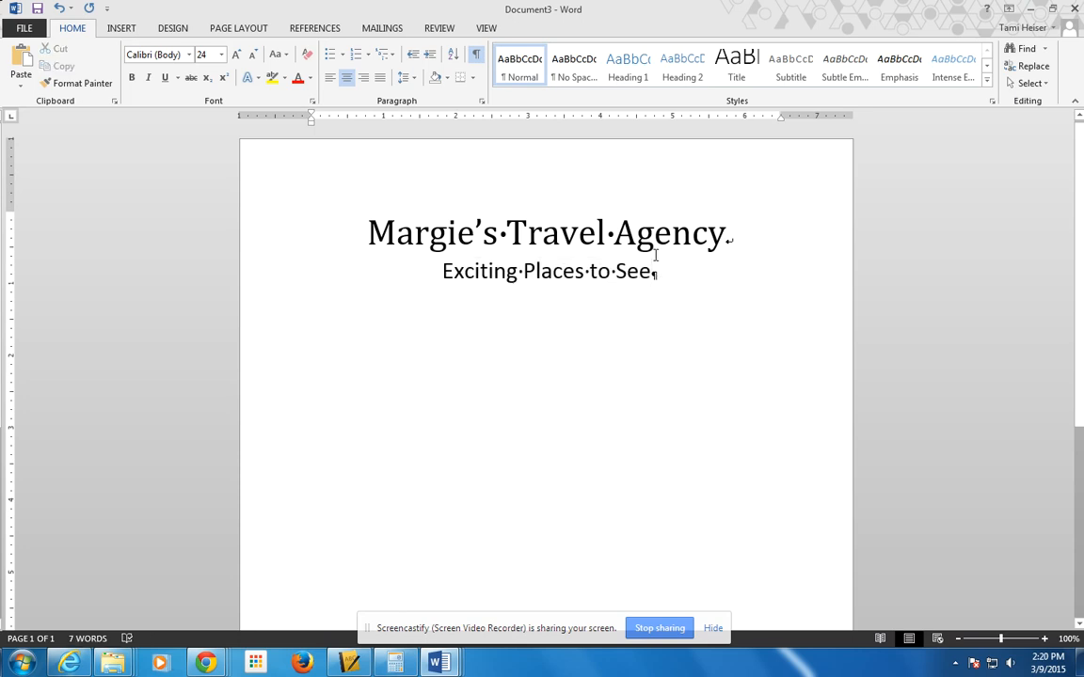
{"action": "key", "text": "Return"}
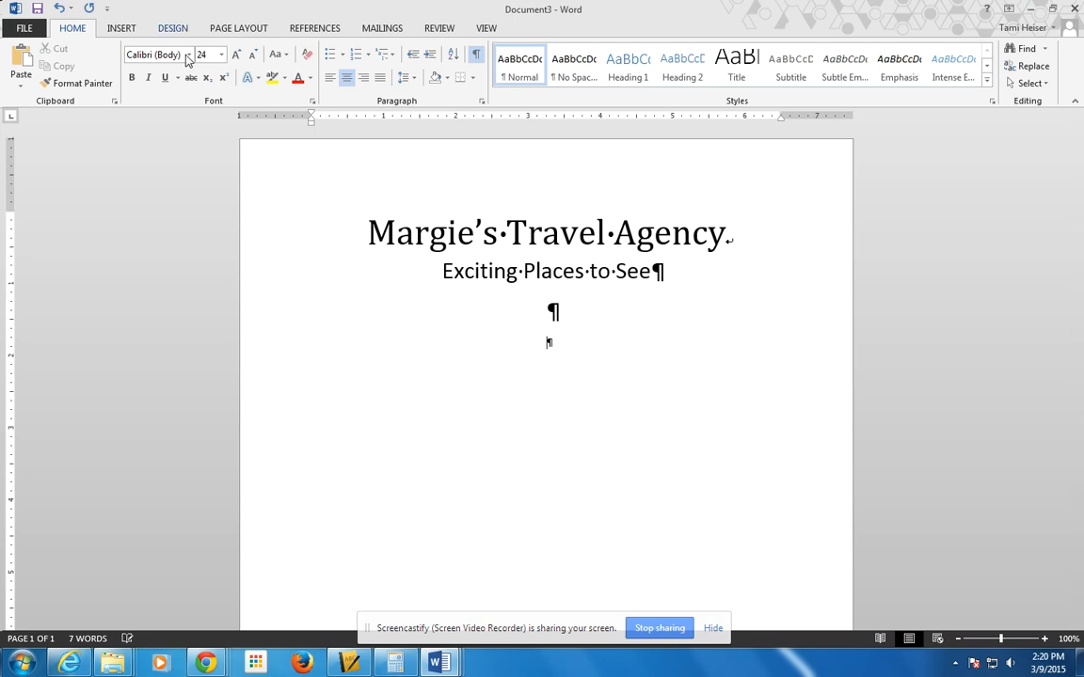
{"action": "left_click", "coordinate": [116, 30]}
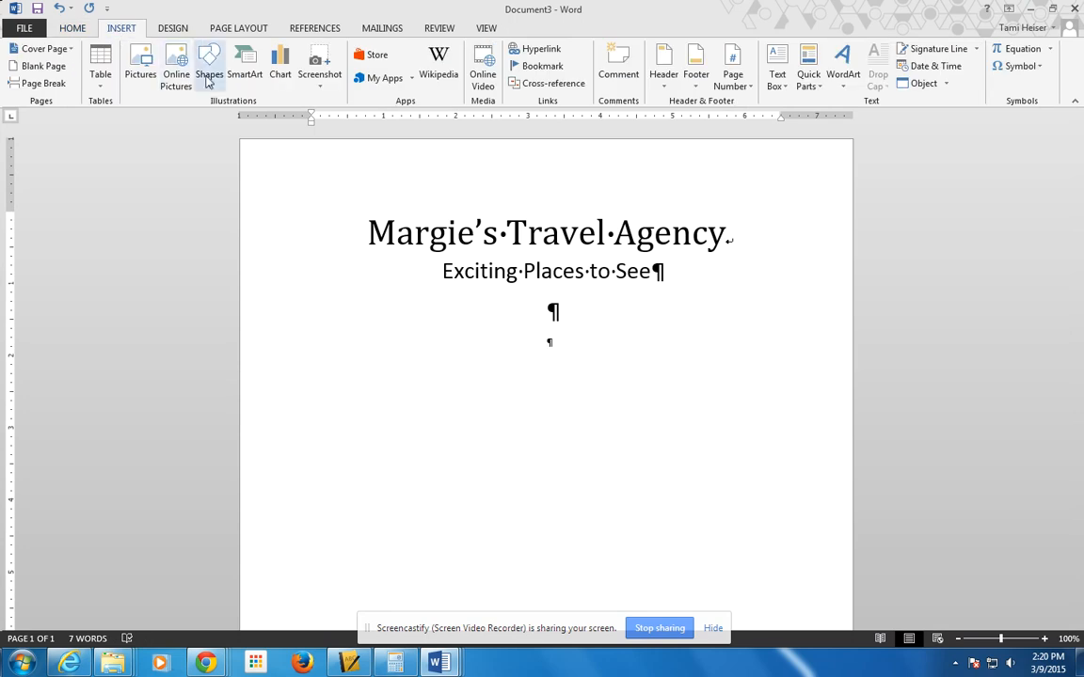
{"action": "left_click", "coordinate": [207, 75]}
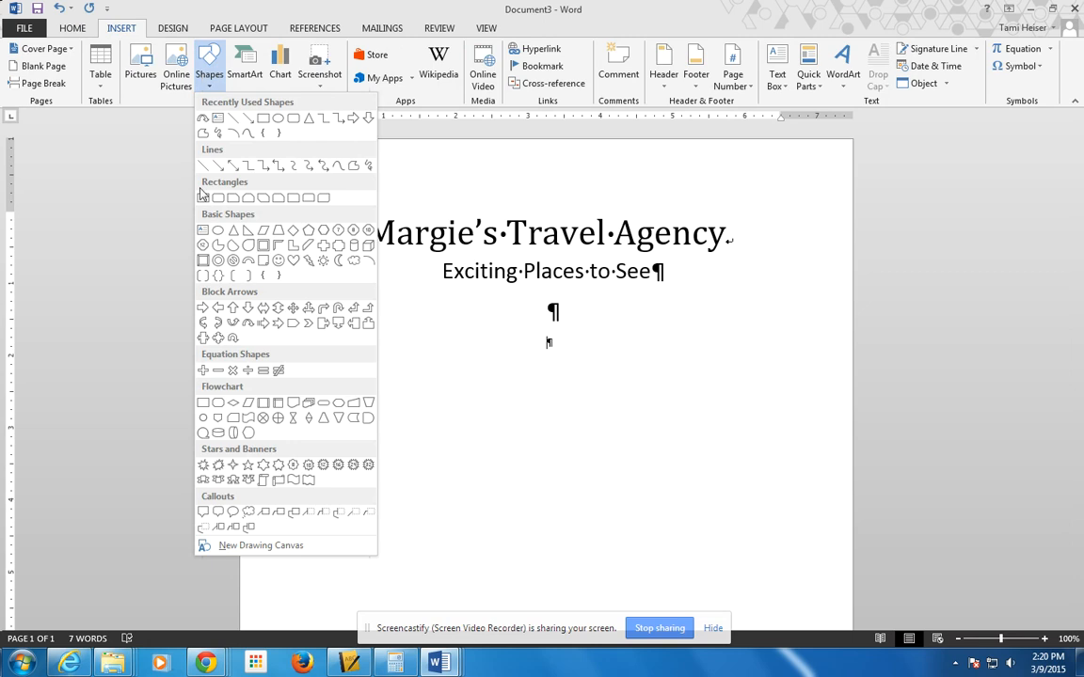
{"action": "left_click", "coordinate": [212, 546]}
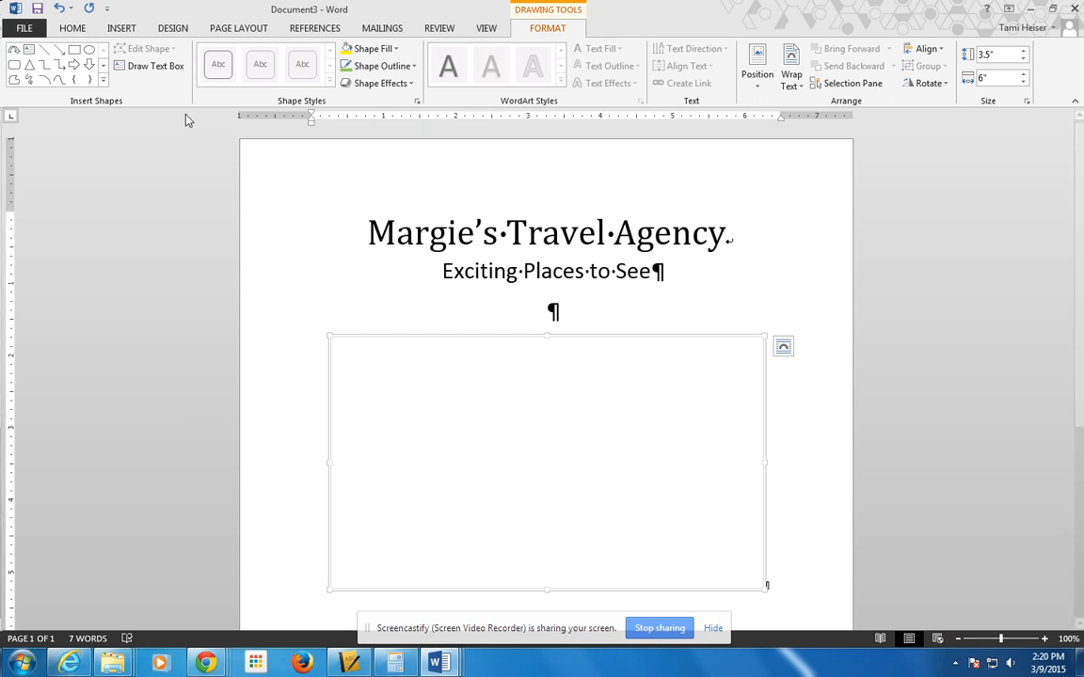
- Draw an oval about 0.85" high and 1.21" wide in the upper-left area of the drawing canvas
{"action": "left_click", "coordinate": [102, 83]}
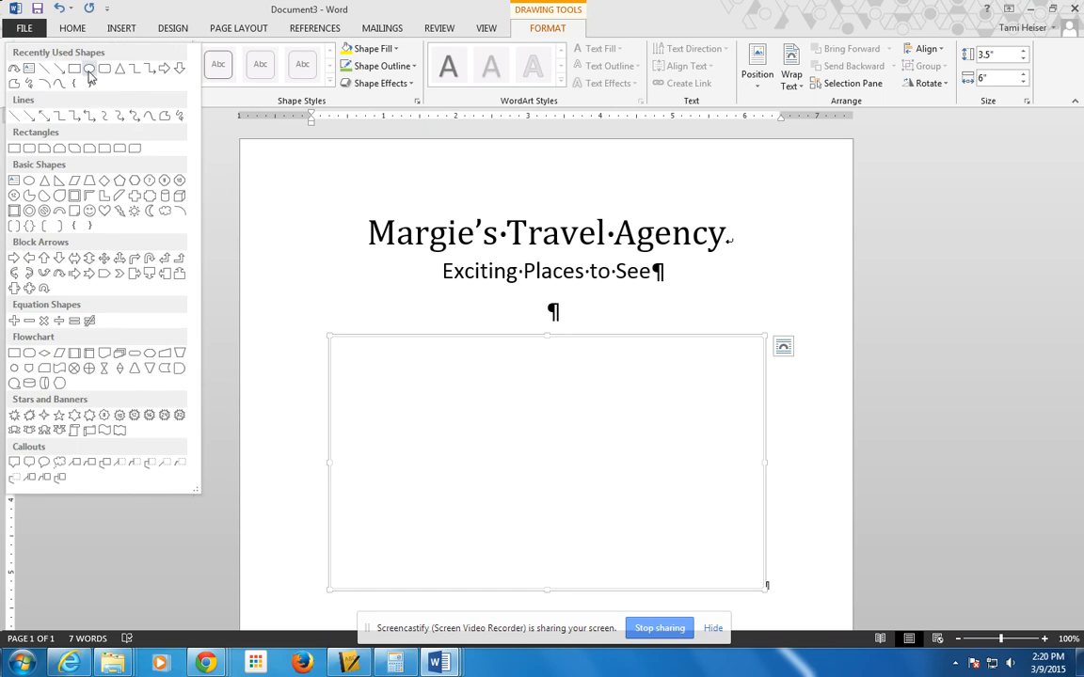
{"action": "left_click", "coordinate": [89, 73]}
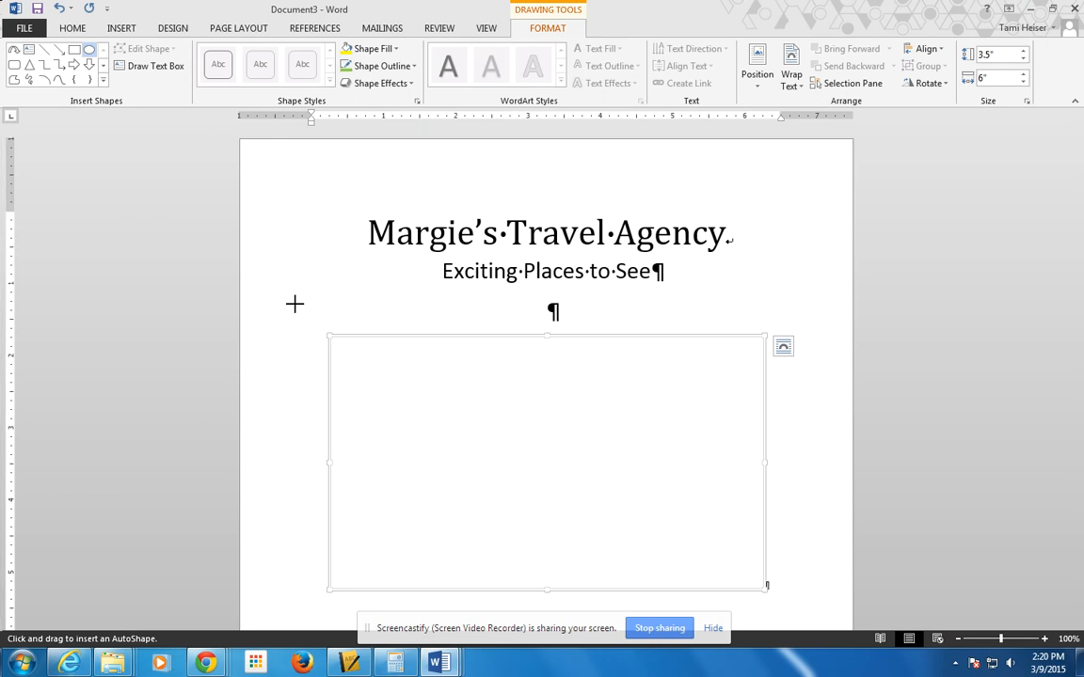
{"action": "mouse_move", "coordinate": [350, 357]}
{"action": "left_mouse_down"}
{"action": "mouse_move", "coordinate": [372, 404]}
{"action": "mouse_move", "coordinate": [439, 421]}
{"action": "left_mouse_up"}
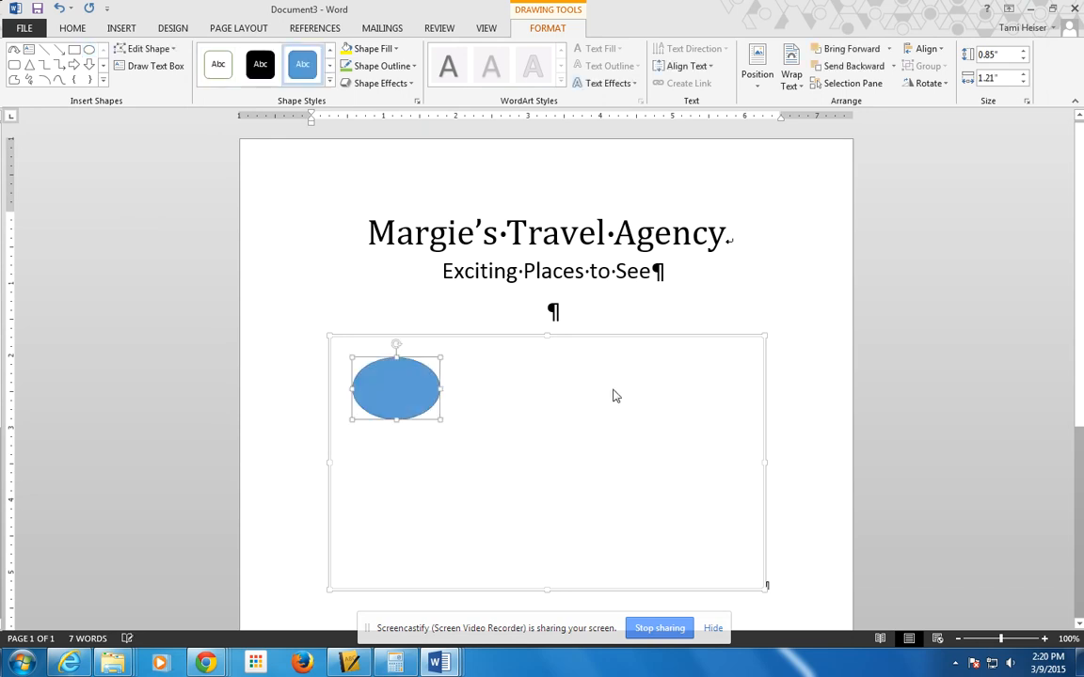
- Set the oval's height to 1" and its width to 1.5"
{"action": "left_click", "coordinate": [1024, 52]}
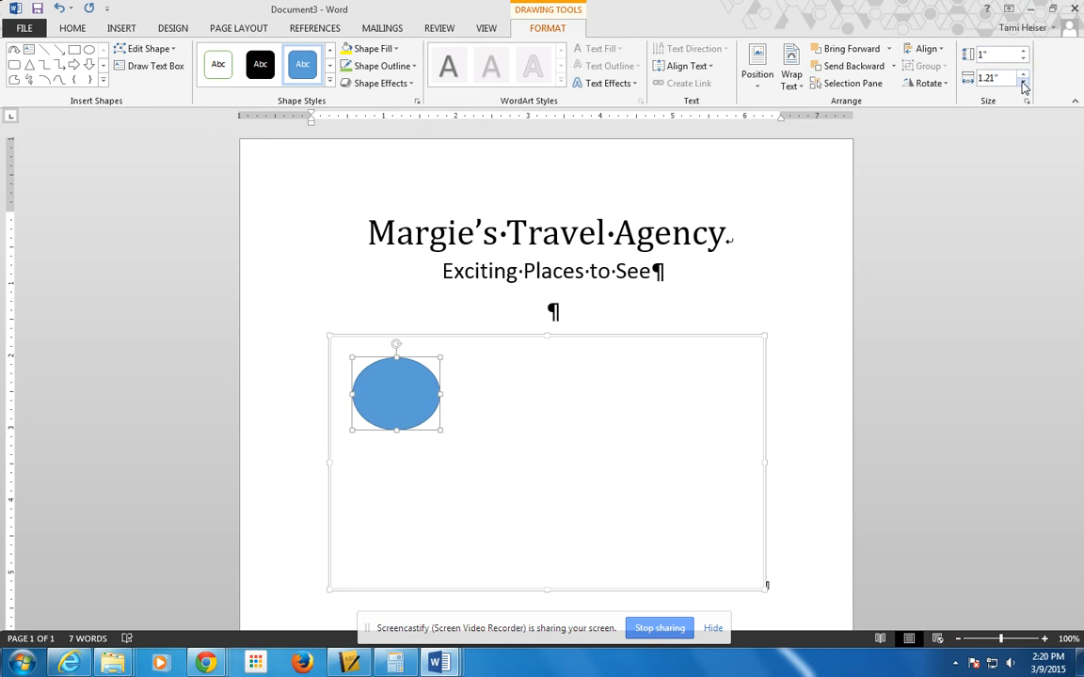
{"action": "left_click", "coordinate": [1024, 75]}
{"action": "left_click", "coordinate": [1024, 78]}
{"action": "left_click", "coordinate": [1024, 78]}
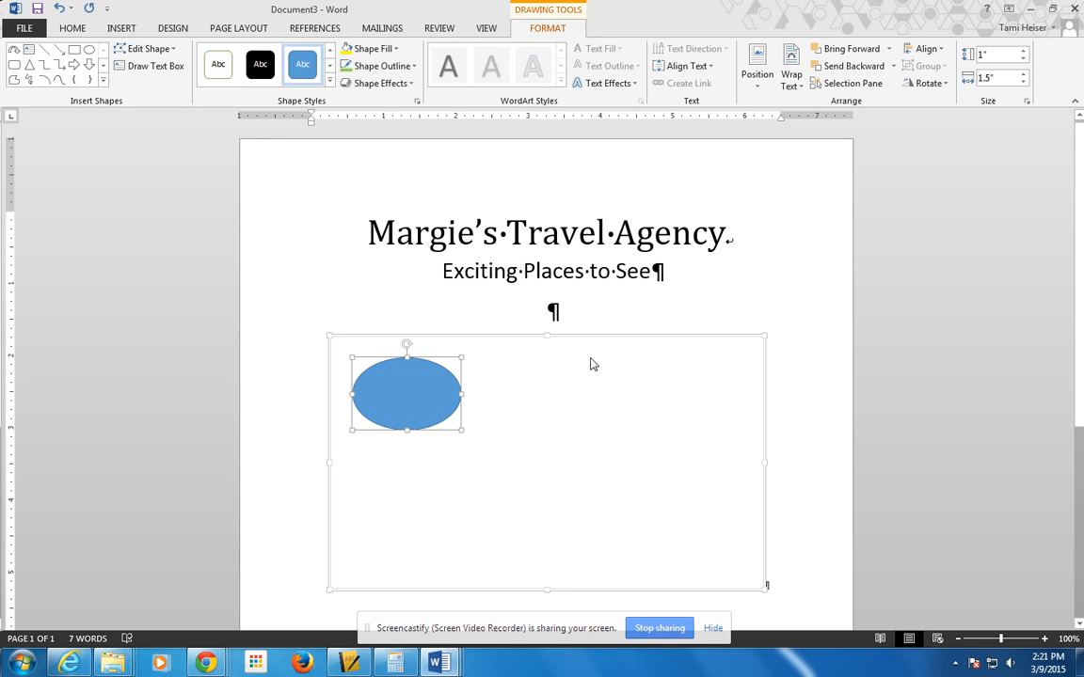
- Draw a trapezoid about 0.97" high and 1.71" wide below the oval in the drawing canvas
{"action": "left_click", "coordinate": [549, 391]}
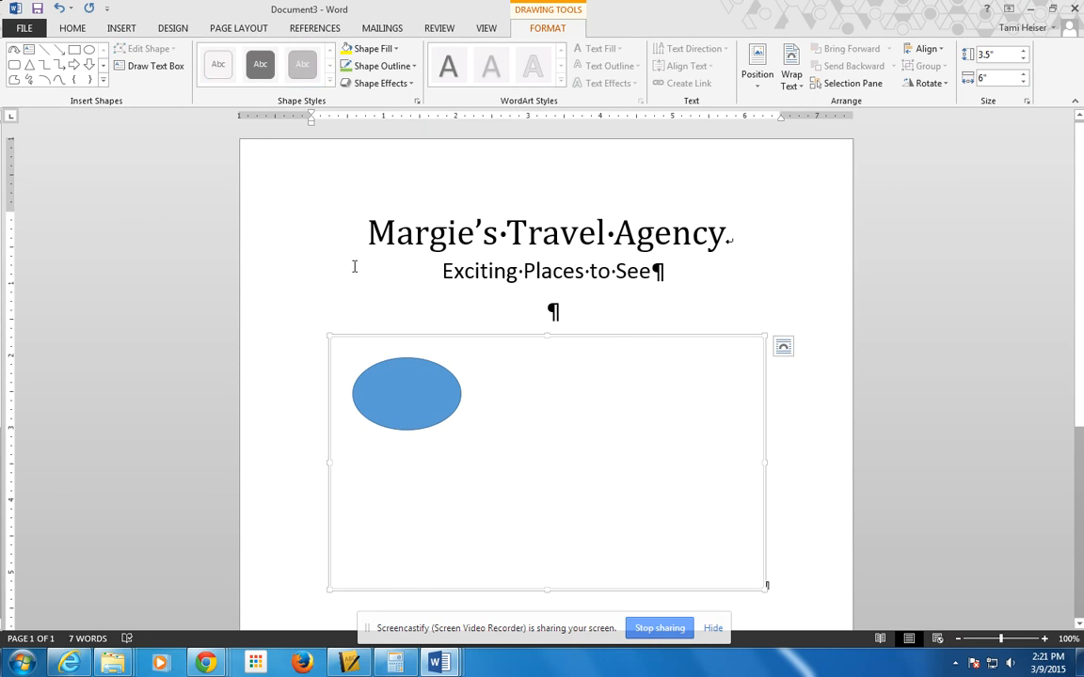
{"action": "left_click", "coordinate": [104, 84]}
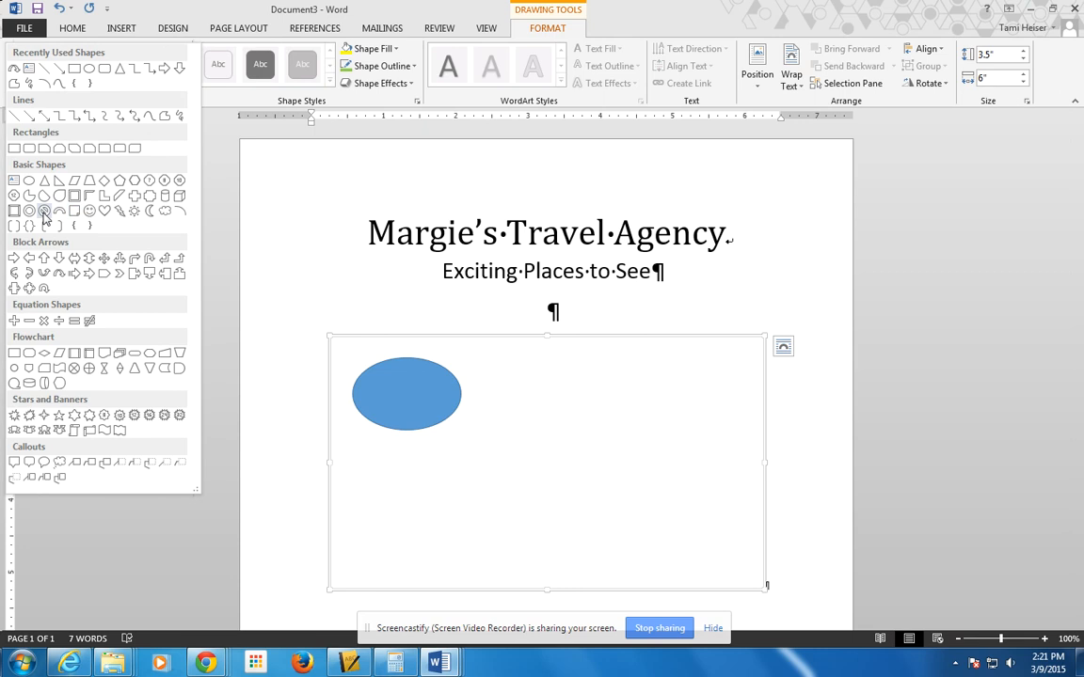
{"action": "left_click", "coordinate": [89, 181]}
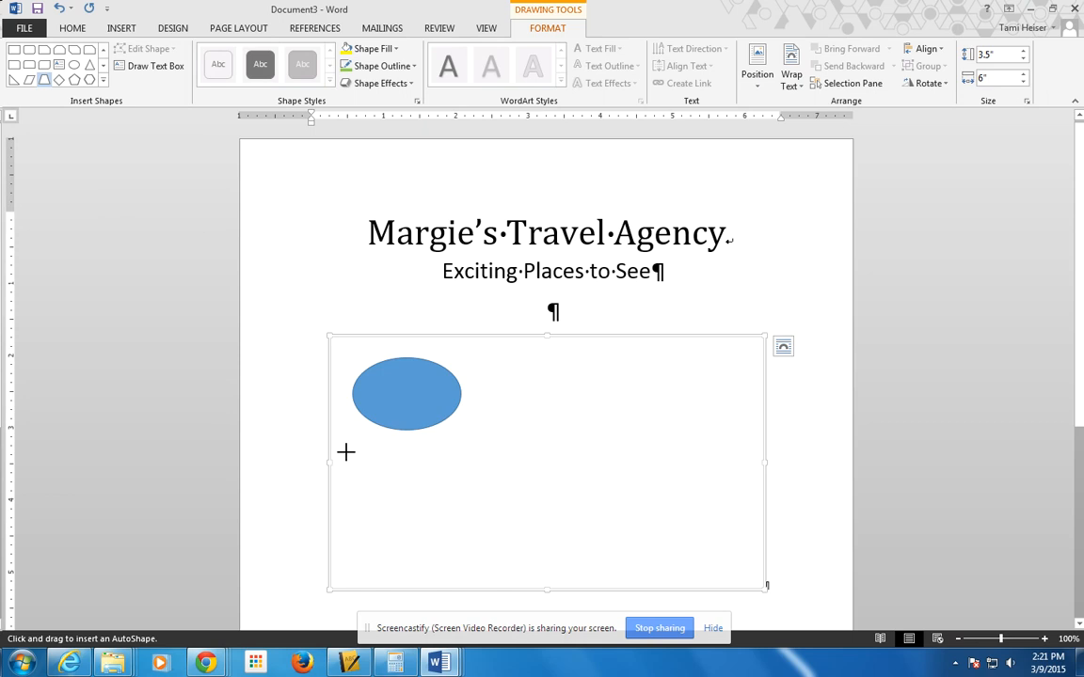
{"action": "left_click_drag", "start_coordinate": [346, 453], "coordinate": [473, 523]}
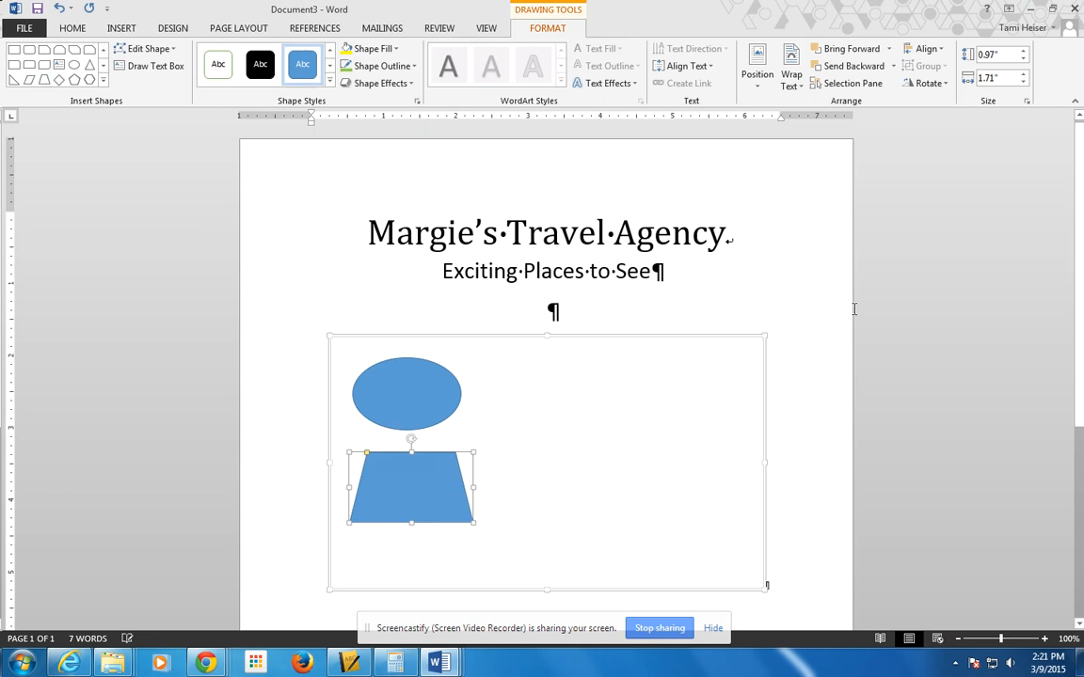
- Set the trapezoid's height and width both to 1.96"
{"action": "left_click", "coordinate": [1009, 57]}
{"action": "type", "text": "1.96"}
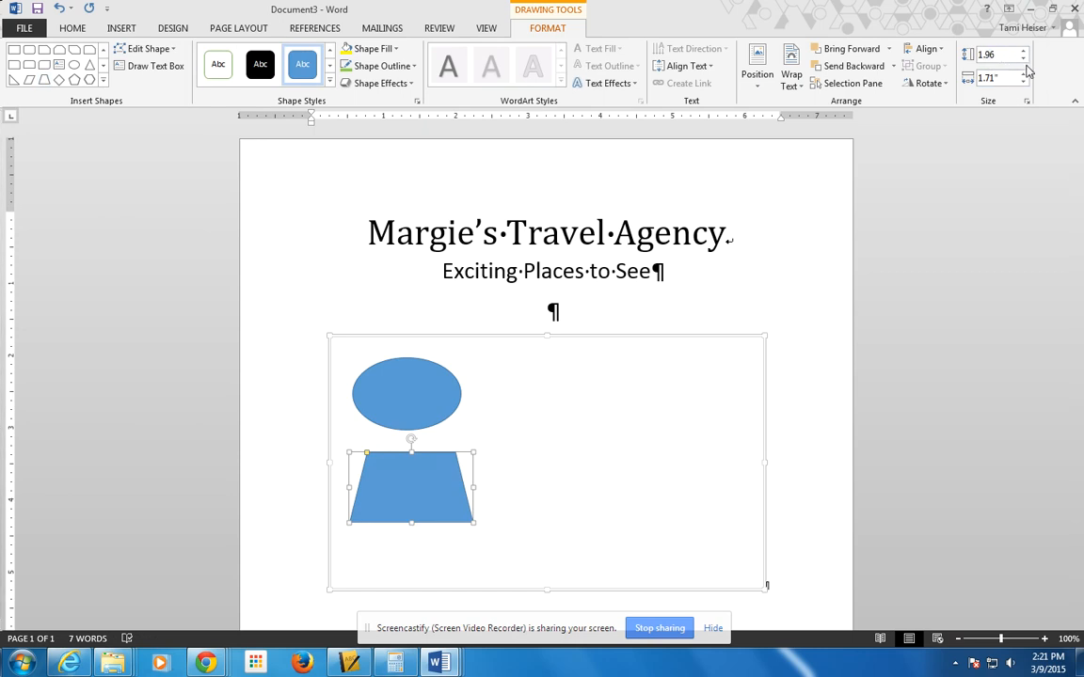
{"action": "key", "text": "Tab"}
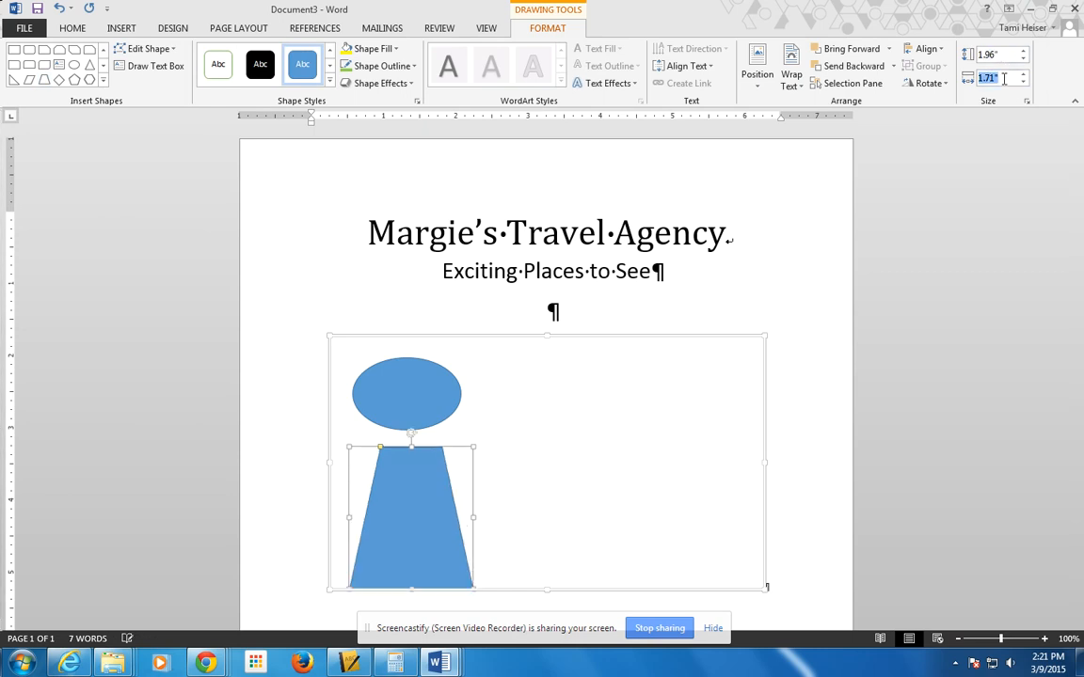
{"action": "type", "text": "1.96"}
{"action": "key", "text": "Return"}
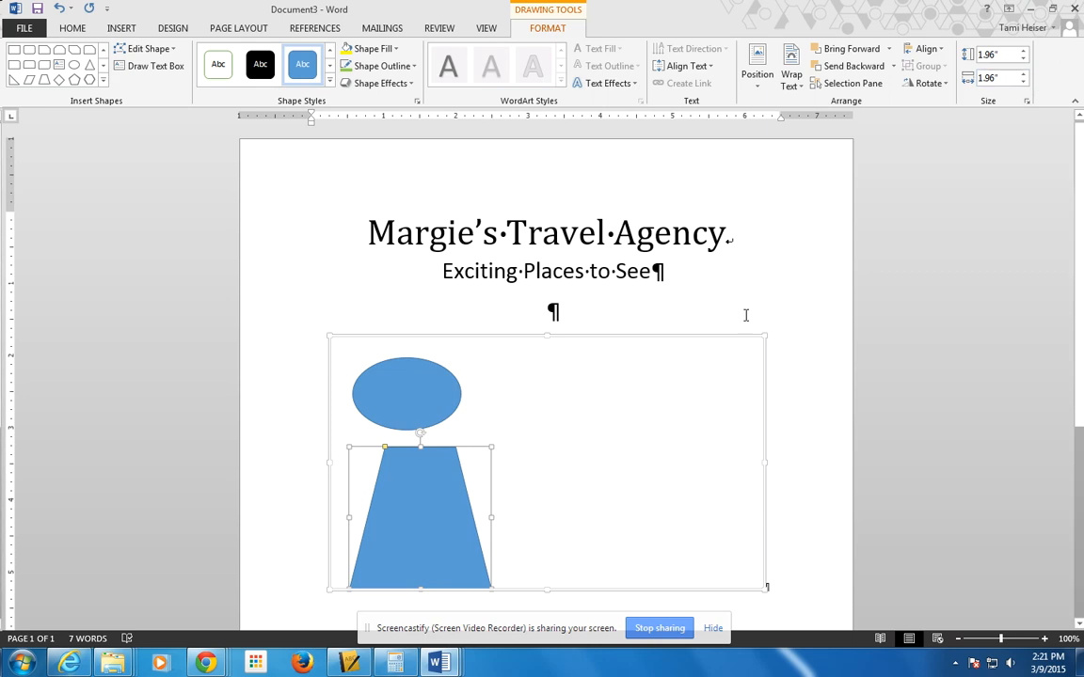
- Draw a regular pentagon about 1.01" high and 1.84" wide in the upper-right area of the drawing canvas
{"action": "left_click", "coordinate": [704, 368]}
{"action": "left_click", "coordinate": [102, 80]}
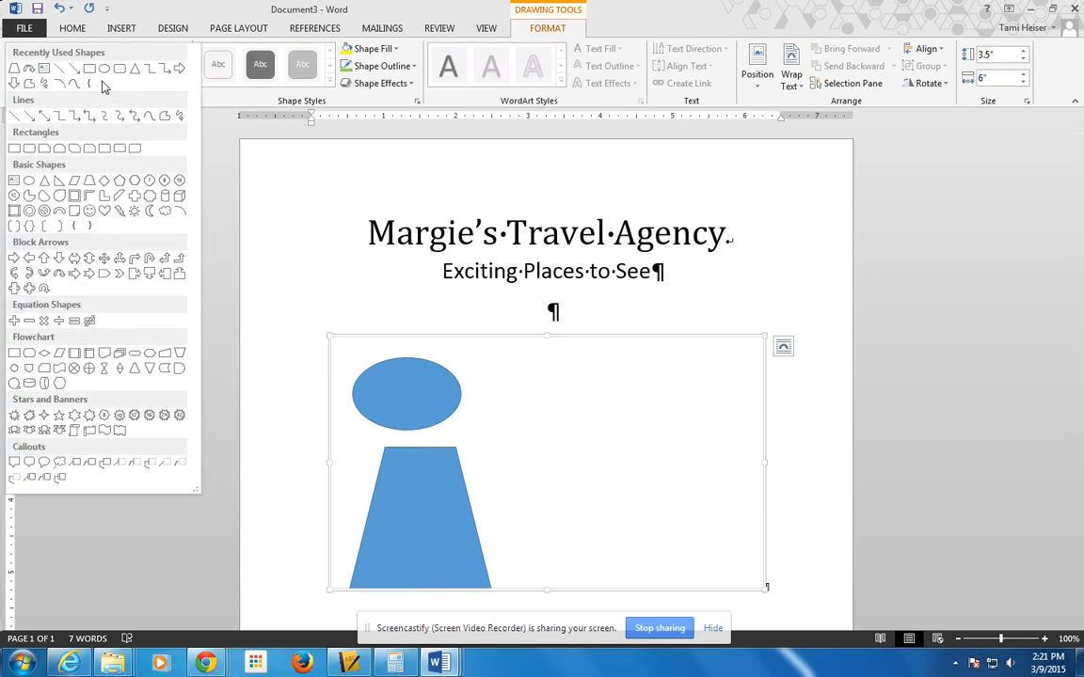
{"action": "left_click", "coordinate": [118, 181]}
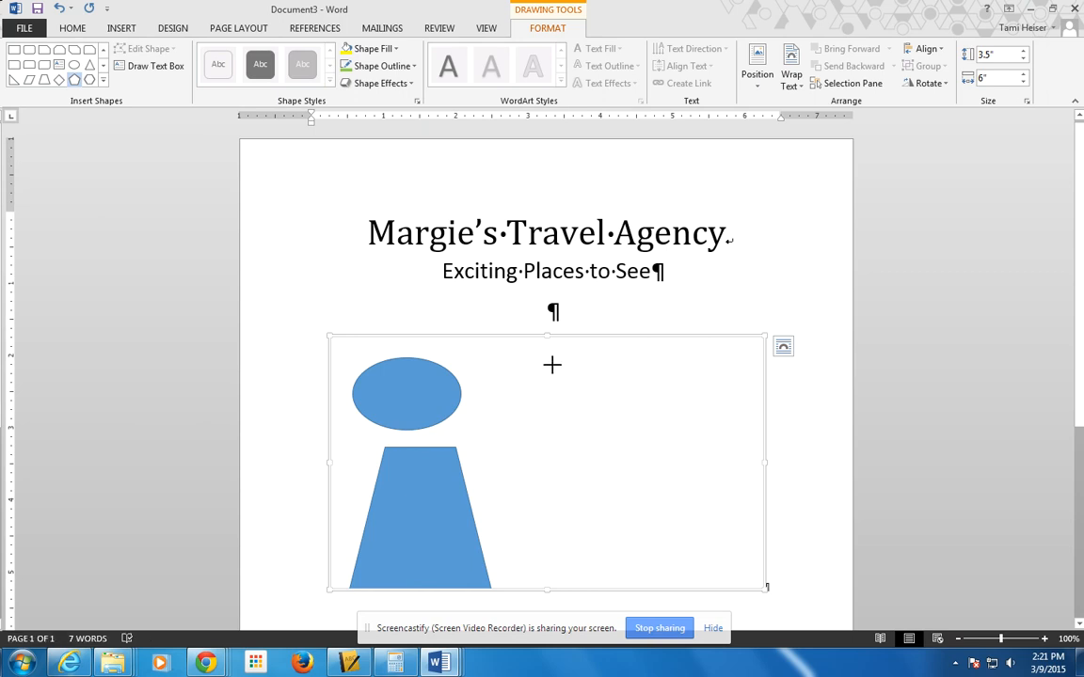
{"action": "mouse_move", "coordinate": [552, 365]}
{"action": "left_mouse_down"}
{"action": "mouse_move", "coordinate": [556, 410]}
{"action": "mouse_move", "coordinate": [688, 438]}
{"action": "left_mouse_up"}
- Set the pentagon's height to 1.14" and its width to 1.83"
{"action": "left_click", "coordinate": [1003, 54]}
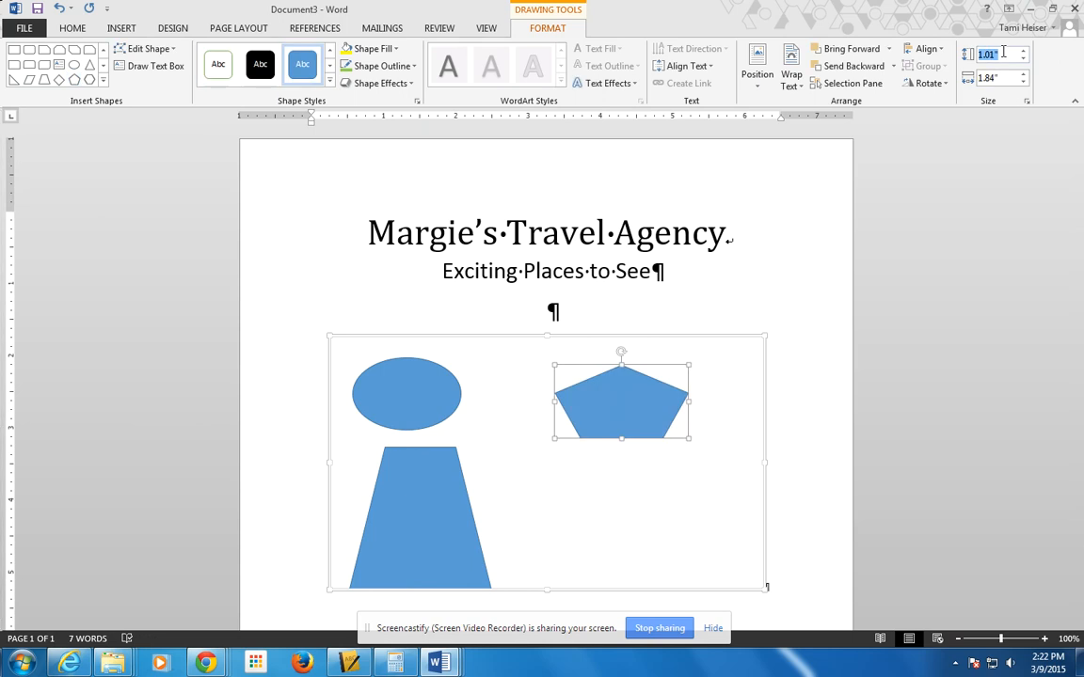
{"action": "type", "text": "1.14"}
{"action": "left_click", "coordinate": [1004, 77]}
{"action": "type", "text": "1.83"}
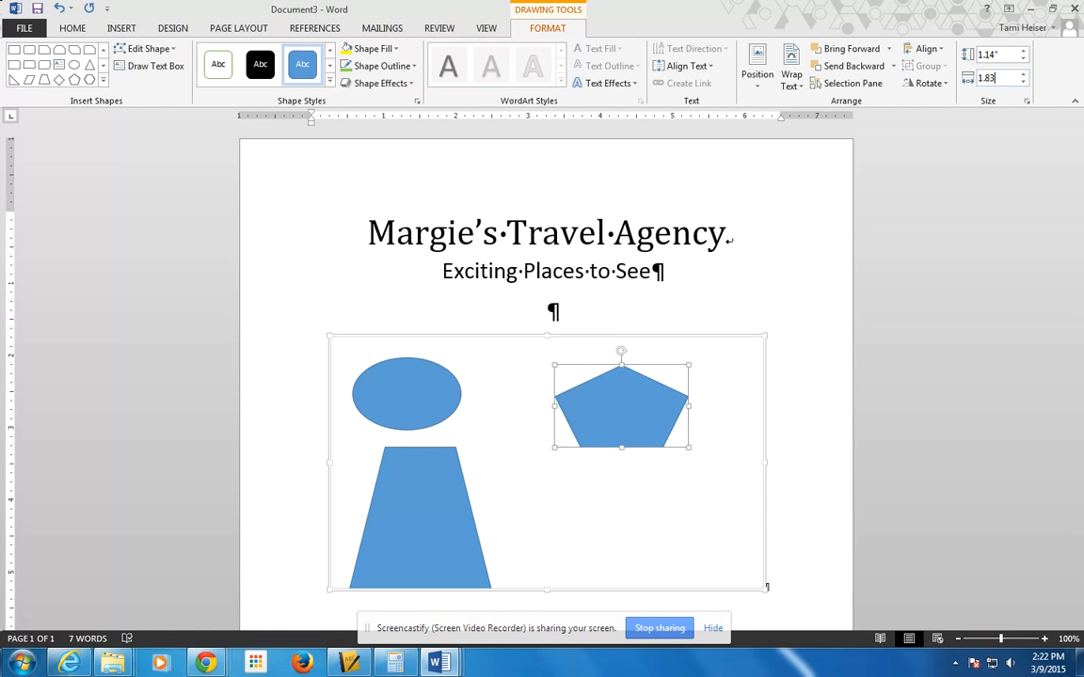
{"action": "key", "text": "Return"}
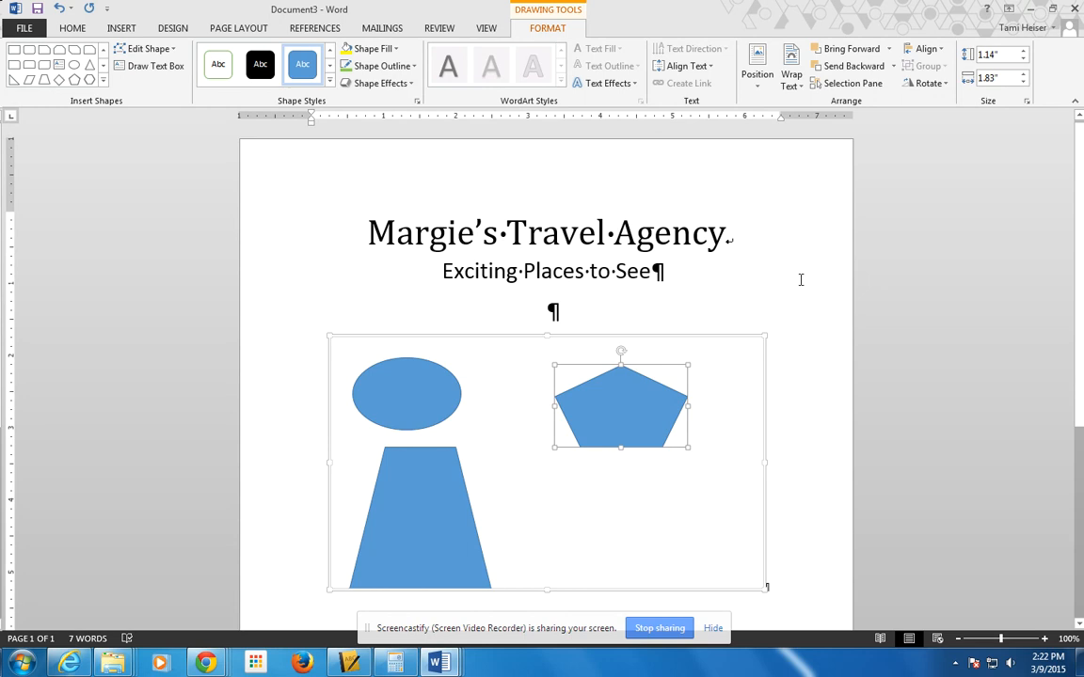
- Draw a cube about 1.08" high and 1.74" wide below the pentagon in the drawing canvas
{"action": "left_click", "coordinate": [750, 411]}
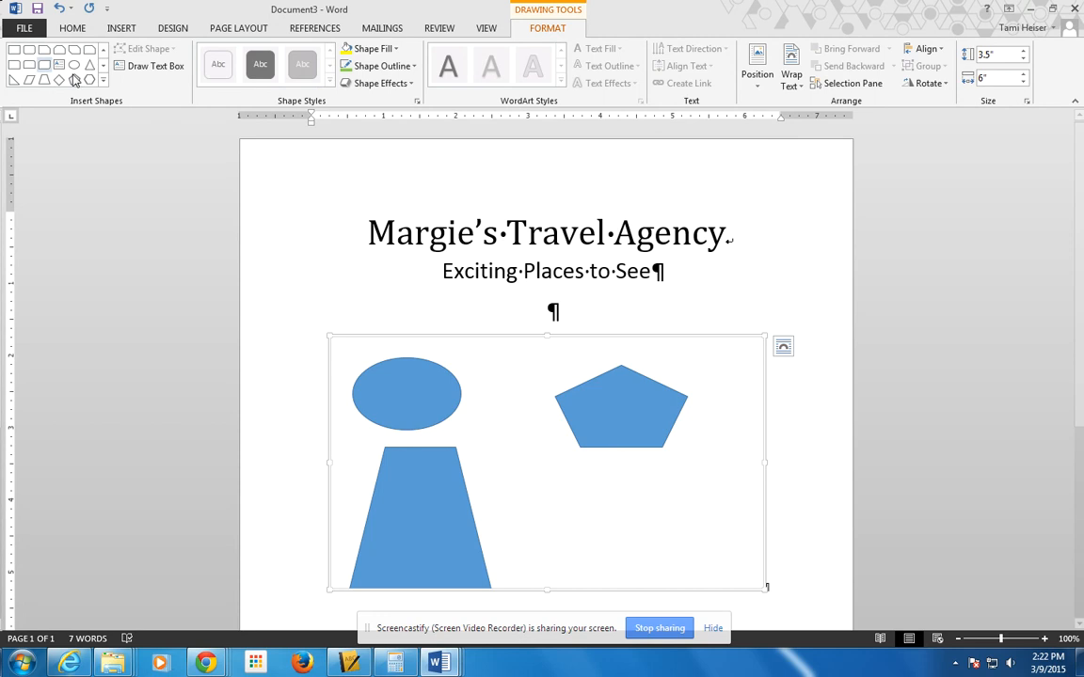
{"action": "left_click", "coordinate": [103, 79]}
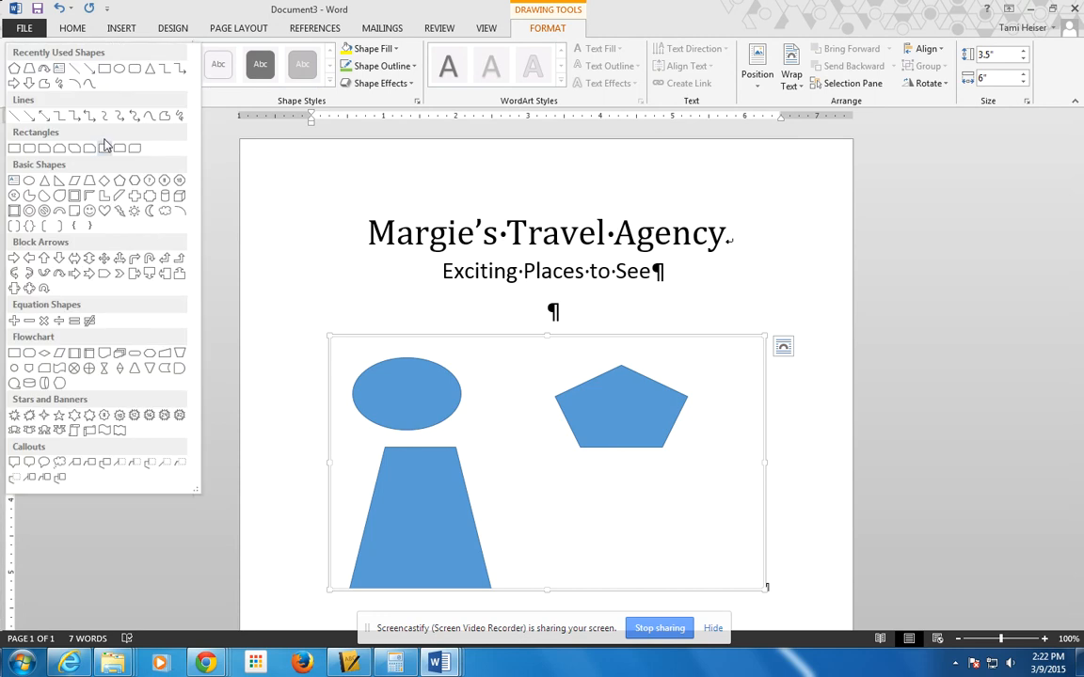
{"action": "left_click", "coordinate": [177, 197]}
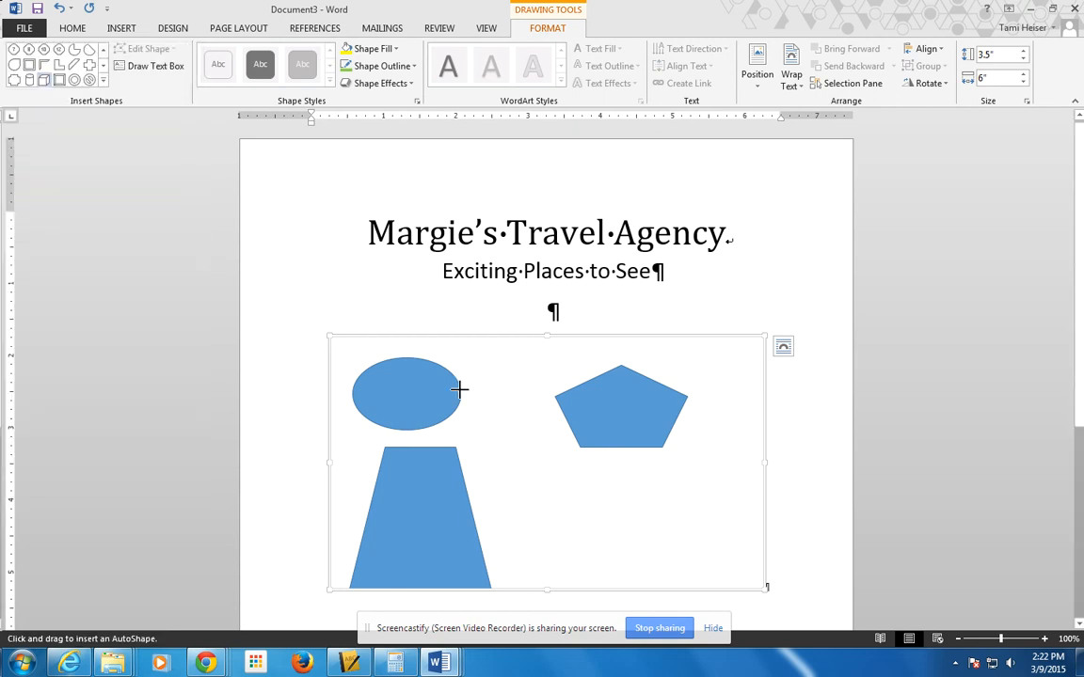
{"action": "left_click_drag", "start_coordinate": [573, 477], "coordinate": [696, 555]}
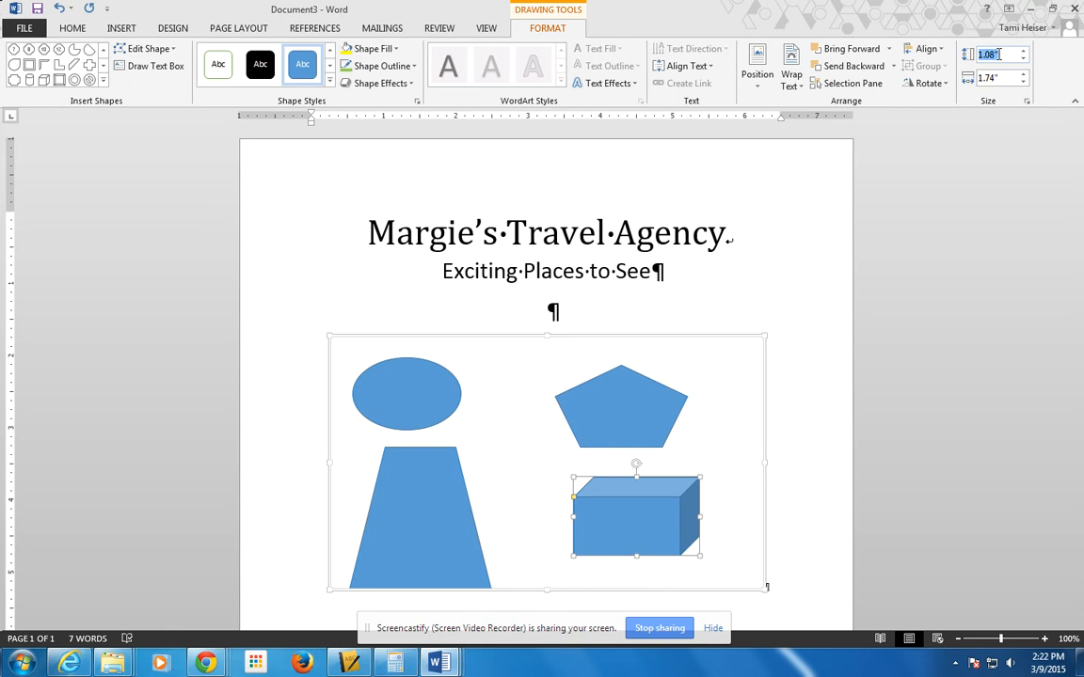
- Set the cube's height to 1.59" and its width to 1.61"
{"action": "left_click", "coordinate": [988, 54]}
{"action": "type", "text": "1.59"}
{"action": "left_click", "coordinate": [1002, 78]}
{"action": "type", "text": "1.61"}
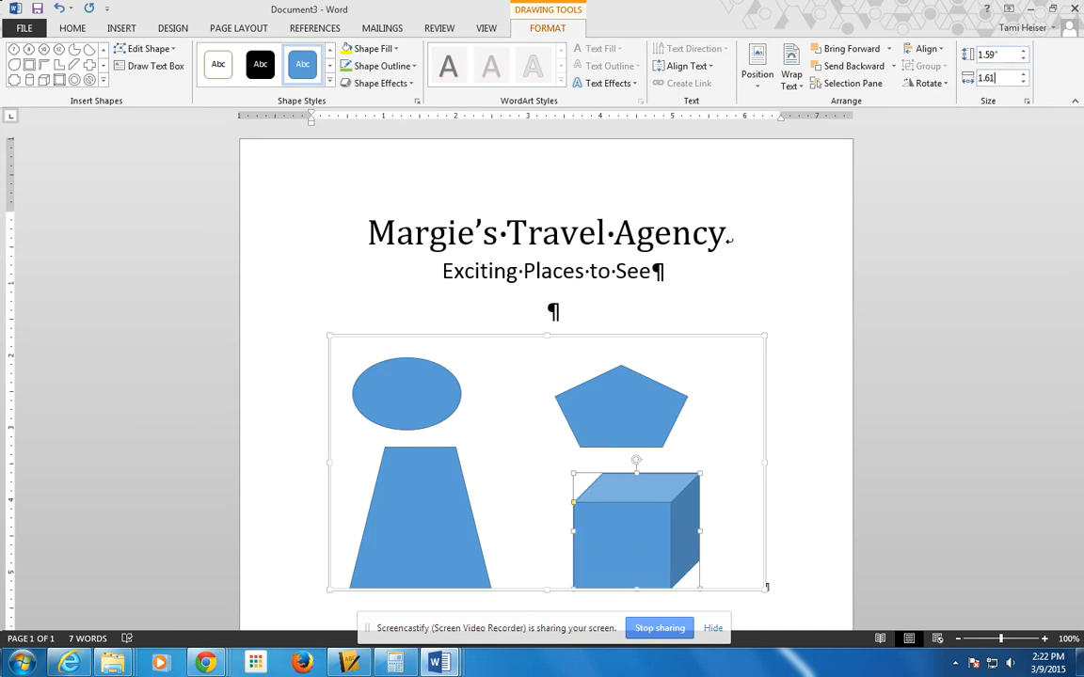
{"action": "key", "text": "Return"}
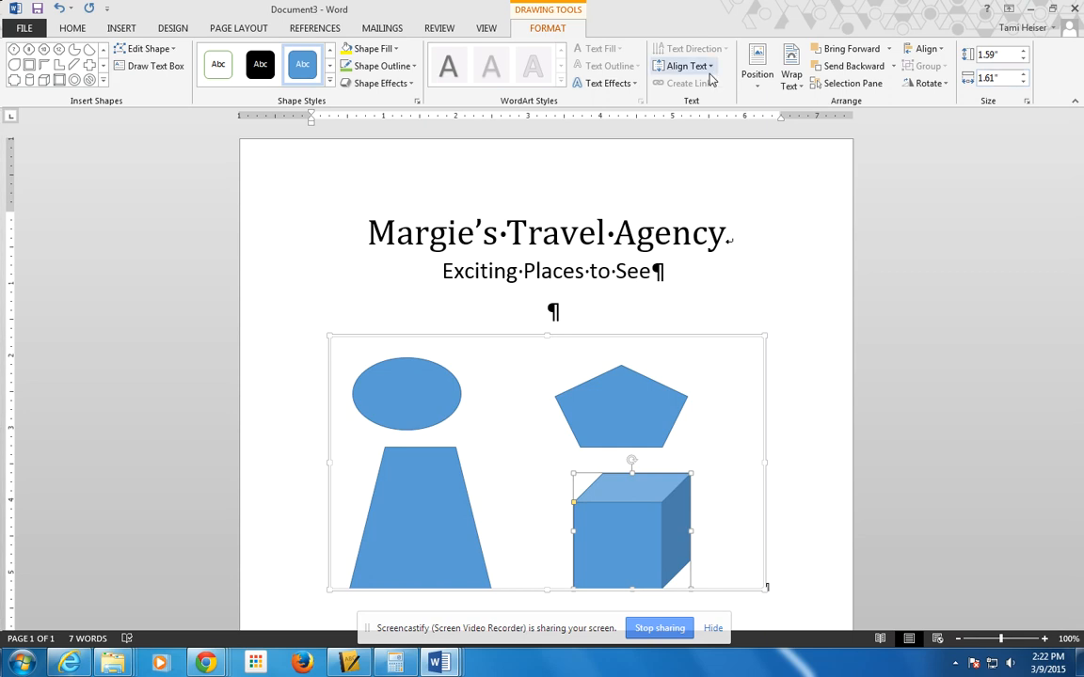
- Save the document to the Desktop as a Word document named "Margie's Excursions"
{"action": "left_click", "coordinate": [17, 31]}
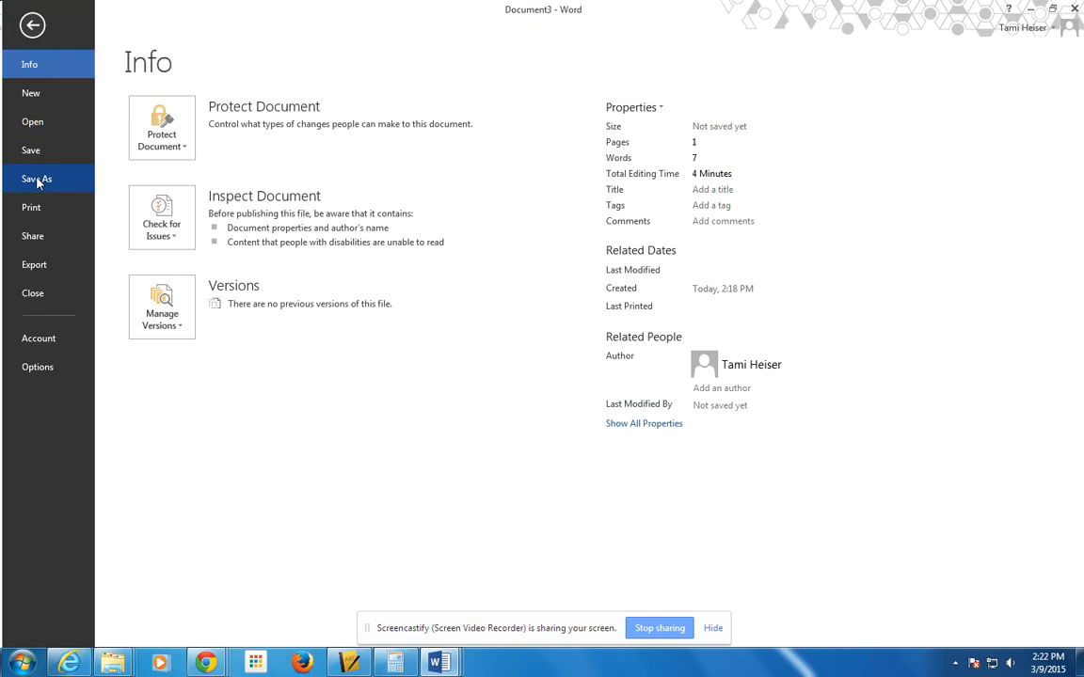
{"action": "left_click", "coordinate": [43, 177]}
{"action": "left_click", "coordinate": [236, 176]}
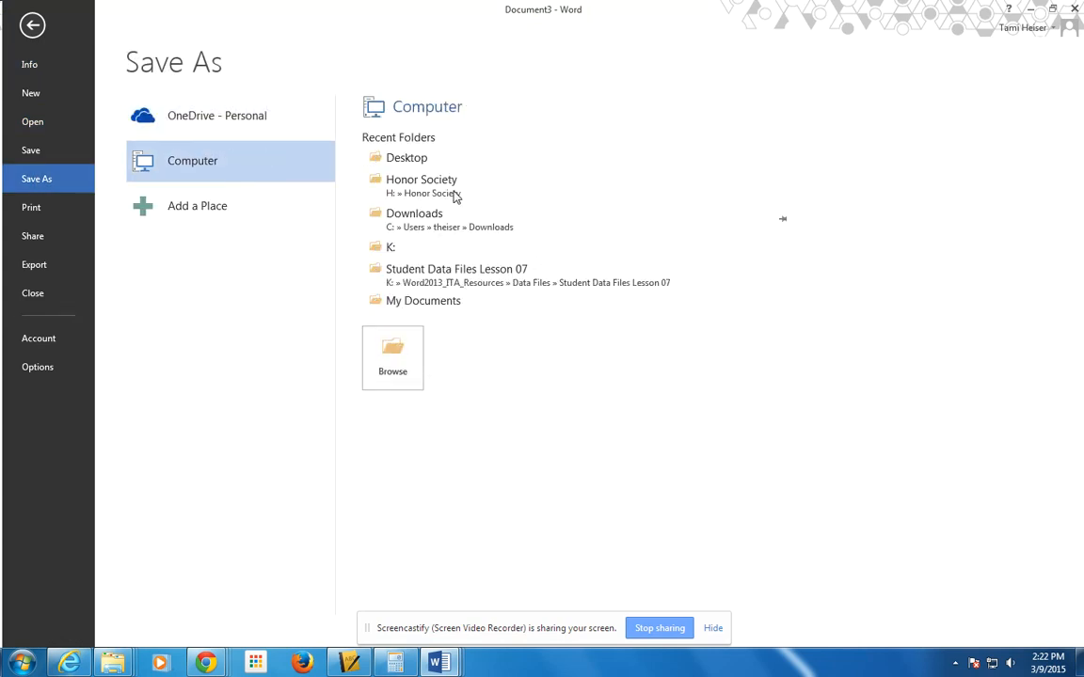
{"action": "left_click", "coordinate": [428, 162]}
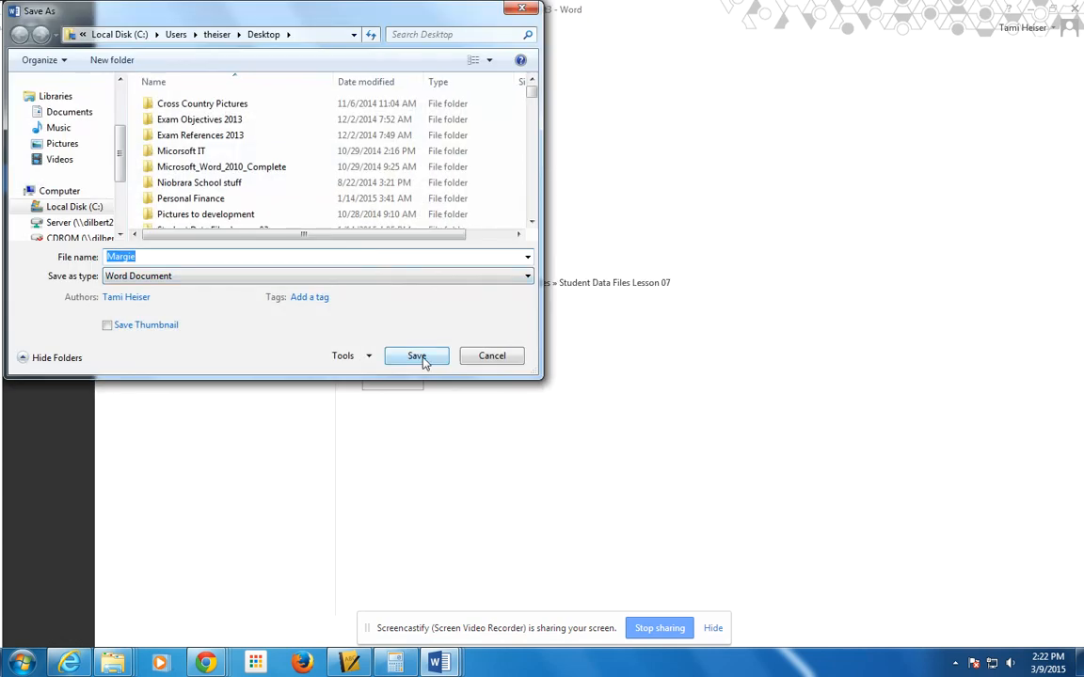
{"action": "type", "text": "Margie's Excursions"}
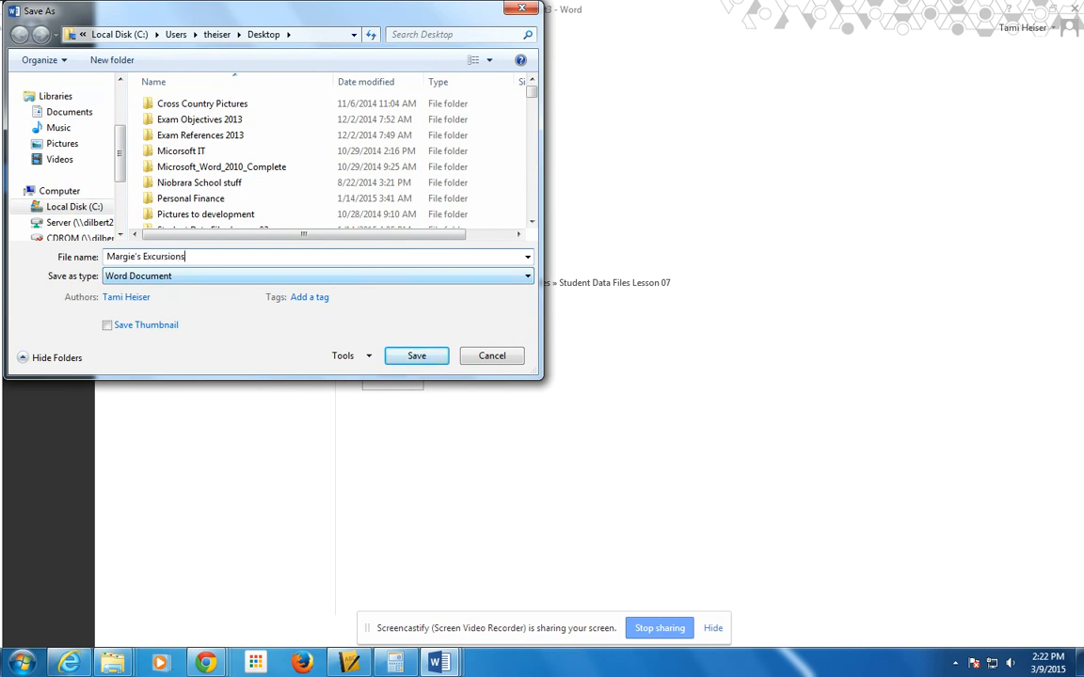
{"action": "left_click", "coordinate": [411, 360]}
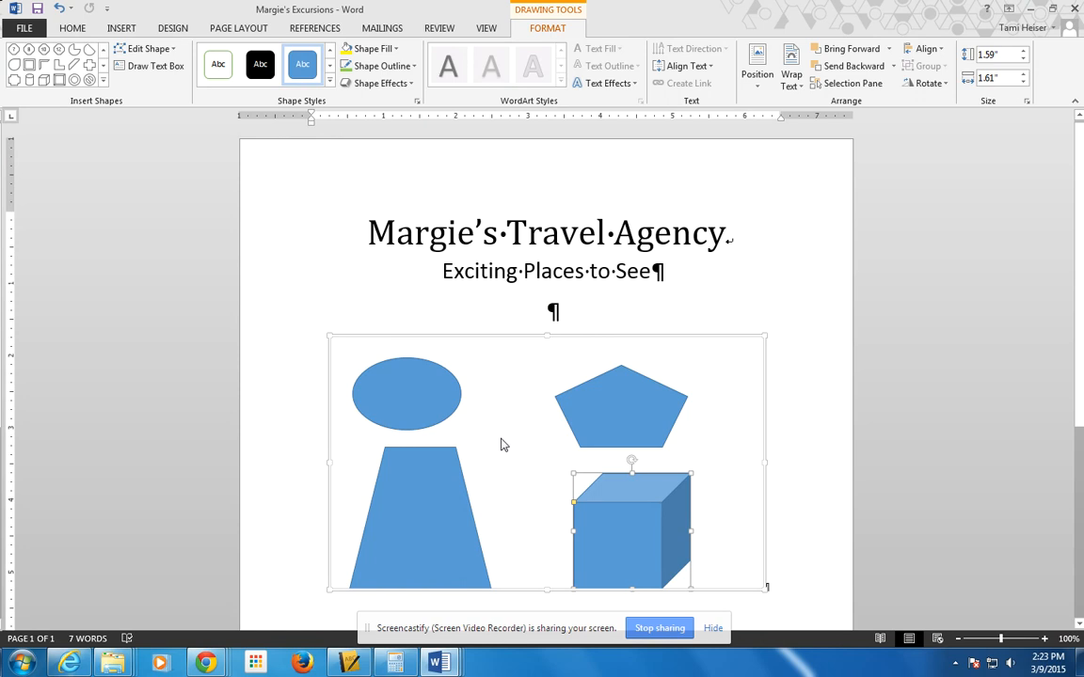
- Group the oval with the pentagon and shift the group slightly up and to the right within the canvas
{"action": "left_click", "coordinate": [414, 399]}
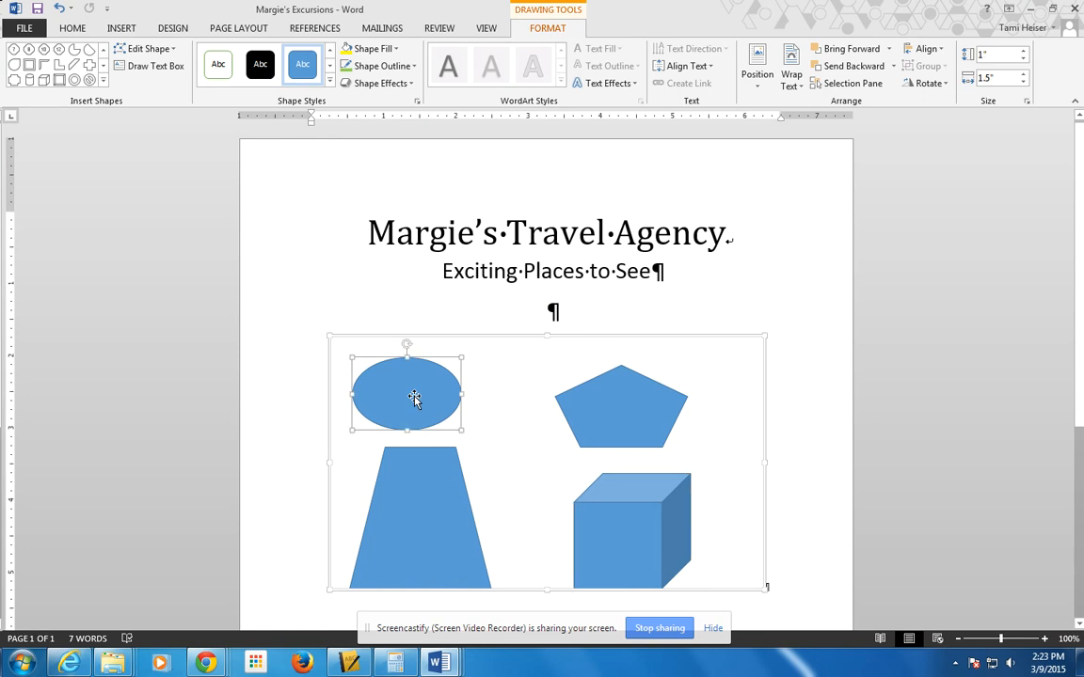
{"action": "left_click", "coordinate": [621, 416], "text": "shift"}
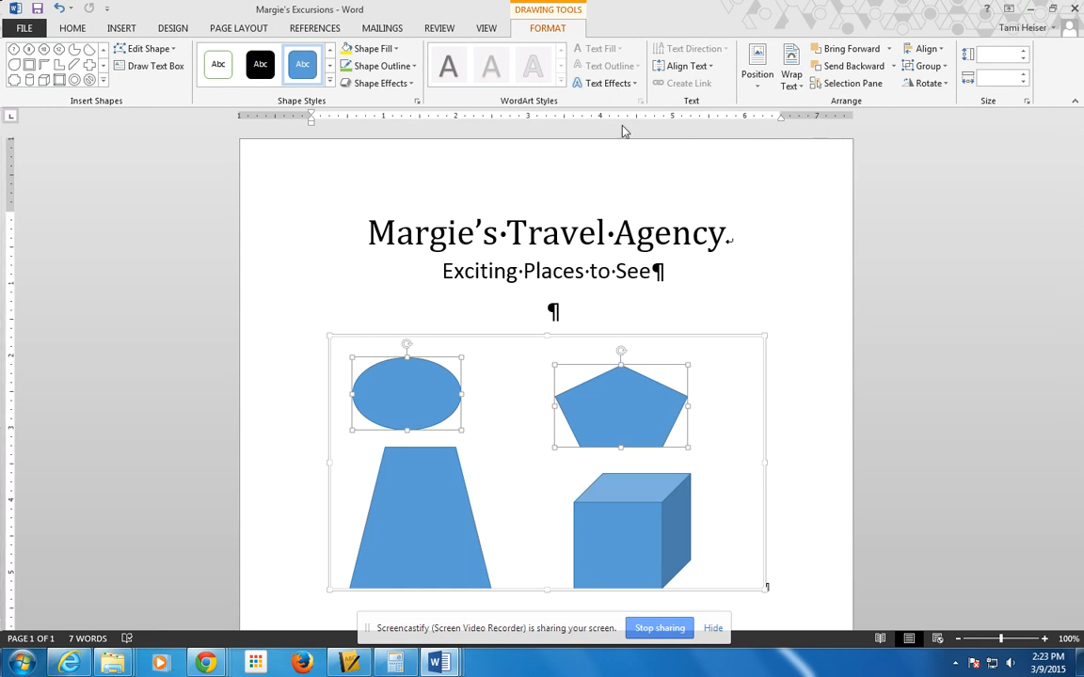
{"action": "left_click", "coordinate": [942, 68]}
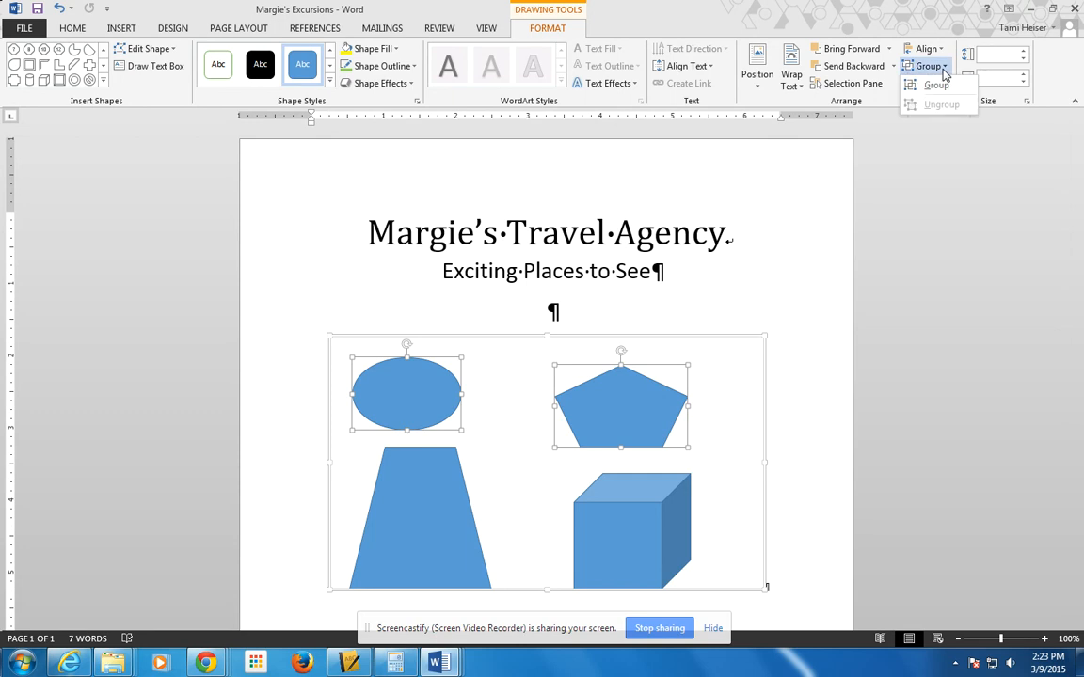
{"action": "left_click", "coordinate": [936, 85]}
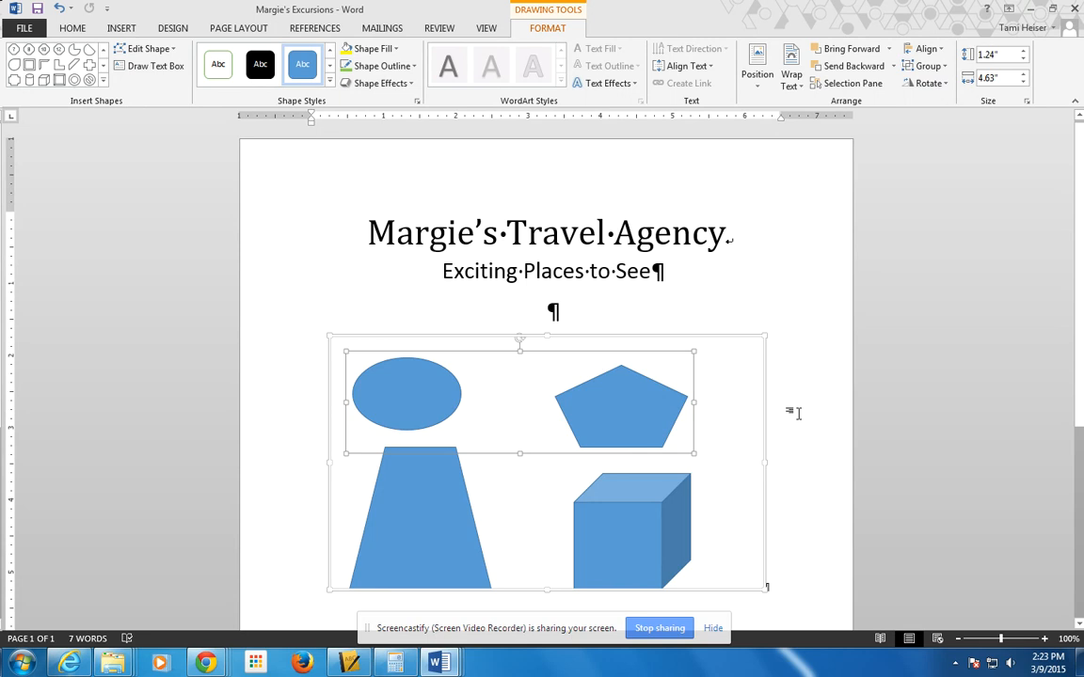
{"action": "mouse_move", "coordinate": [399, 382]}
{"action": "left_mouse_down"}
{"action": "mouse_move", "coordinate": [513, 387]}
{"action": "mouse_move", "coordinate": [522, 364]}
{"action": "mouse_move", "coordinate": [424, 386]}
{"action": "mouse_move", "coordinate": [413, 376]}
{"action": "left_mouse_up"}
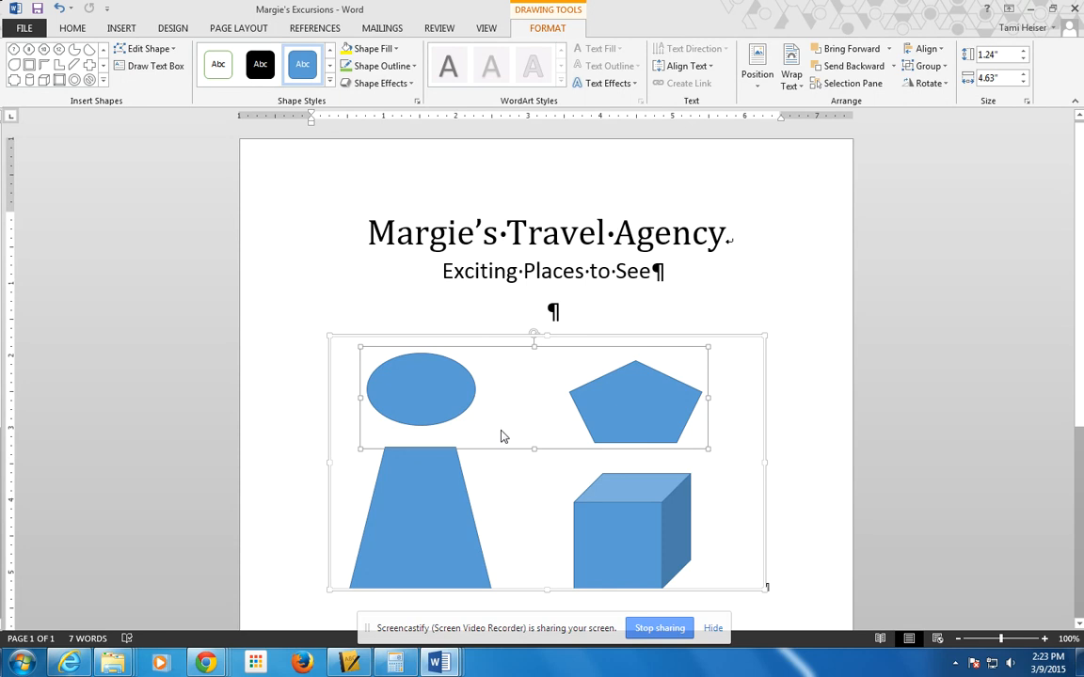
- Group the trapezoid with the cube and move the group up so it overlaps the oval and pentagon
{"action": "left_click", "coordinate": [430, 524]}
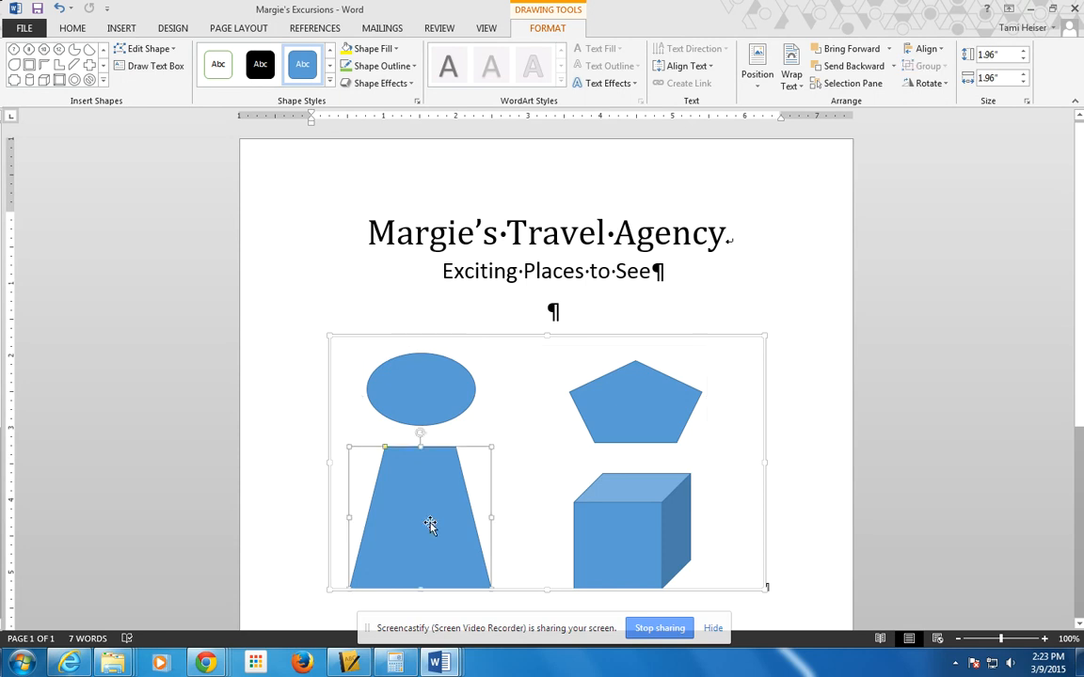
{"action": "left_click", "coordinate": [662, 524], "text": "shift"}
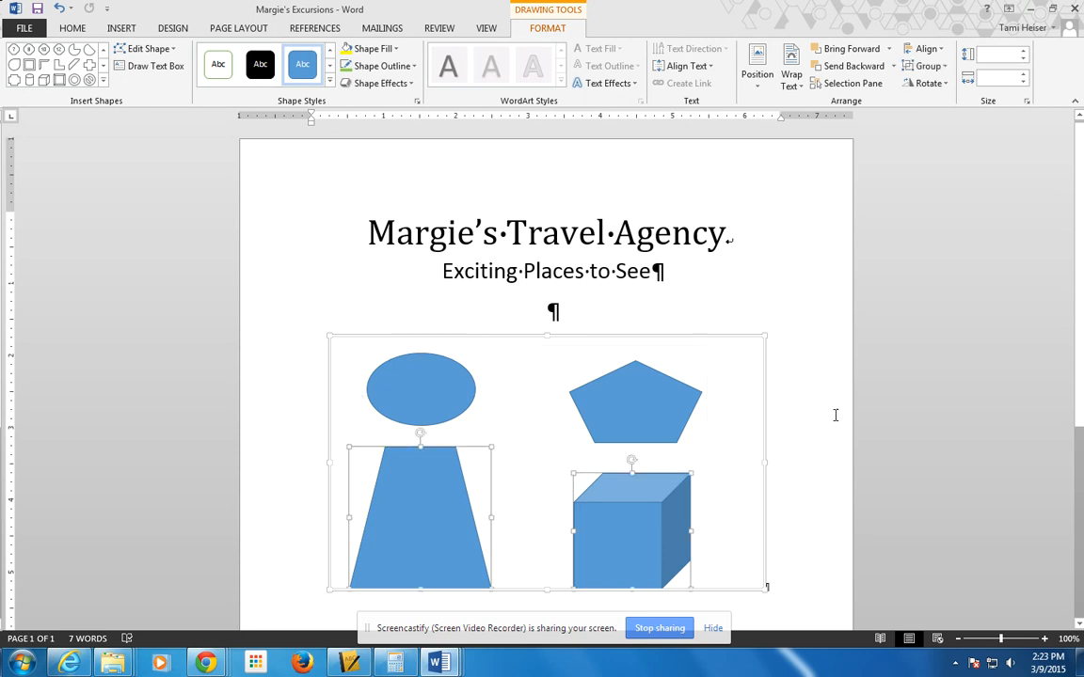
{"action": "left_click", "coordinate": [928, 66]}
{"action": "left_click", "coordinate": [927, 84]}
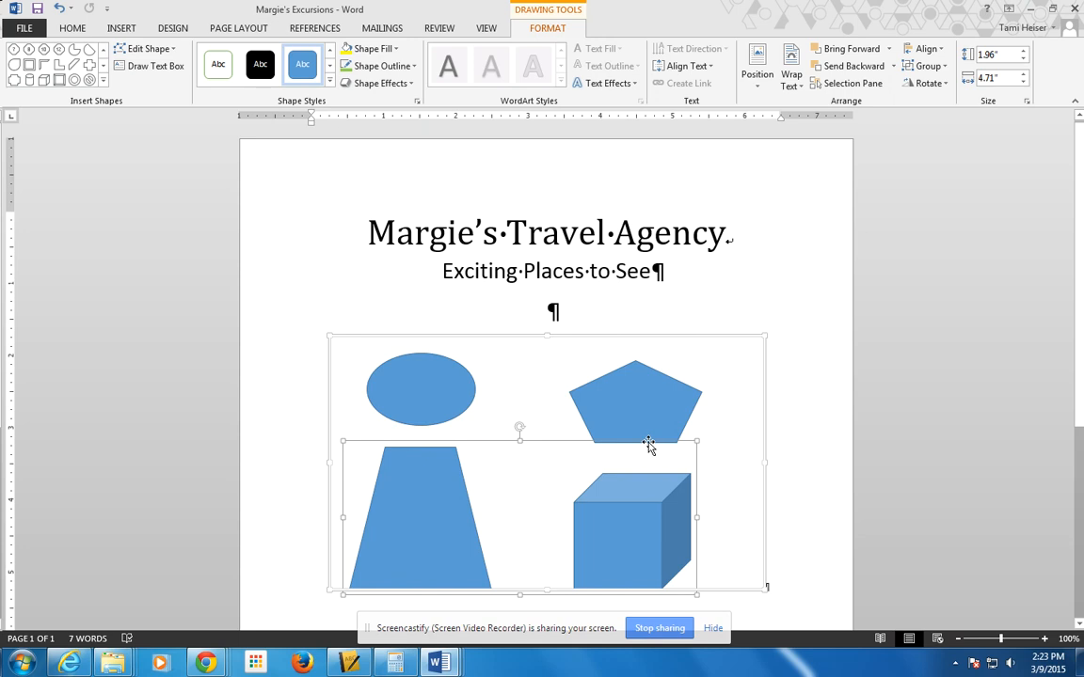
{"action": "left_click_drag", "start_coordinate": [603, 485], "coordinate": [605, 407]}
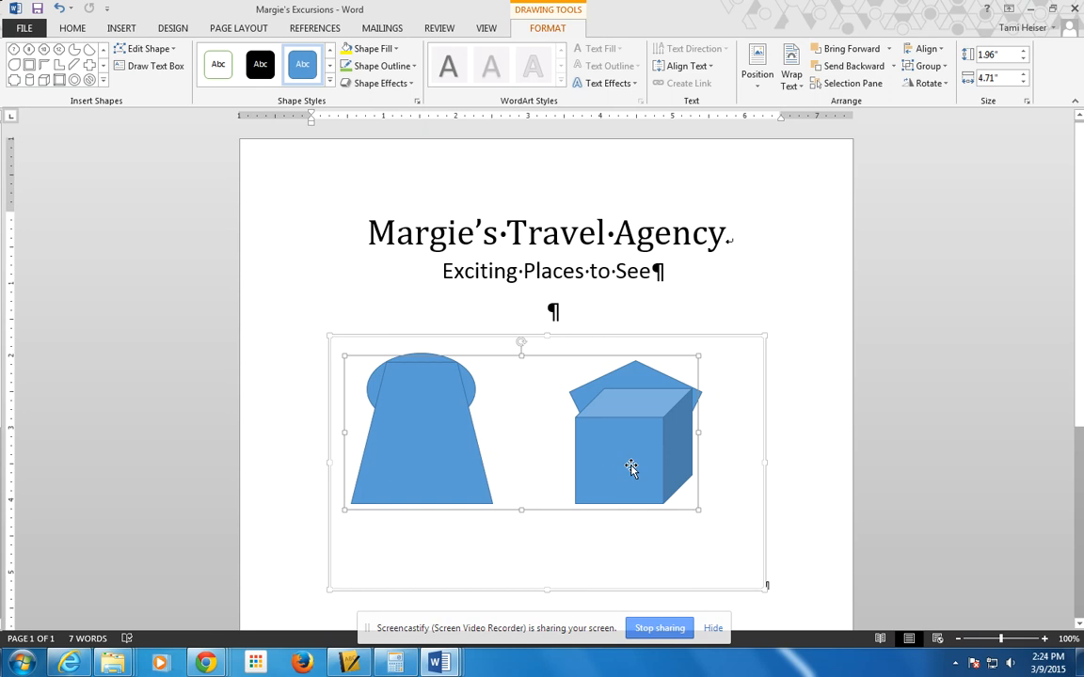
- Fill the trapezoid and cube group with the darkest blue theme color and send it backward behind the oval and pentagon
{"action": "left_click", "coordinate": [394, 51]}
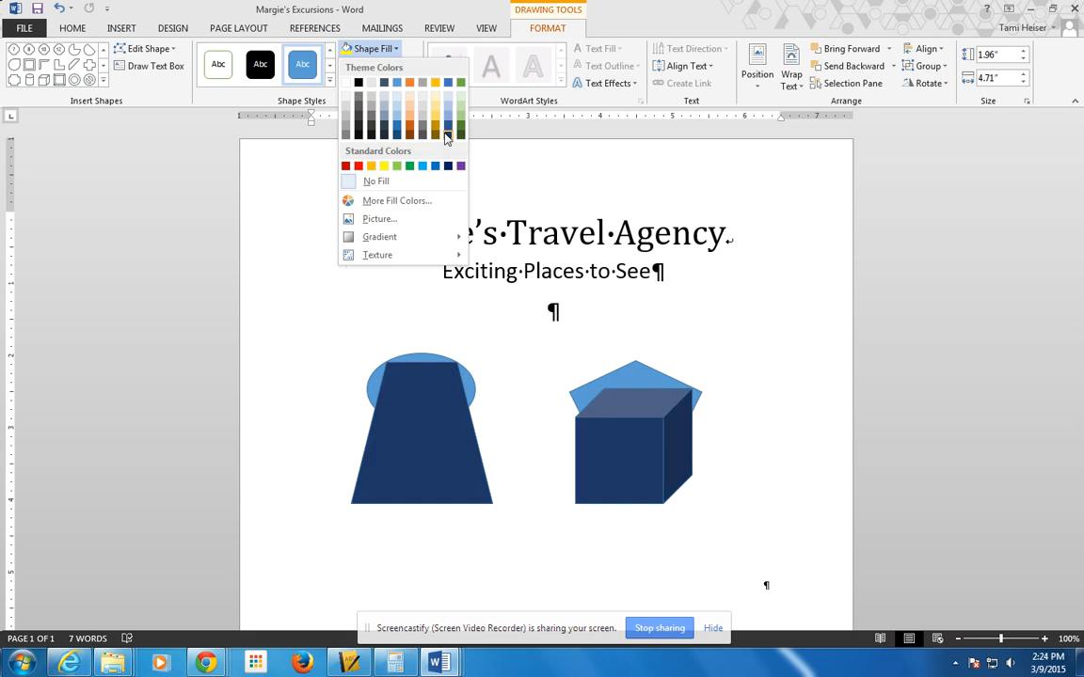
{"action": "left_click", "coordinate": [447, 138]}
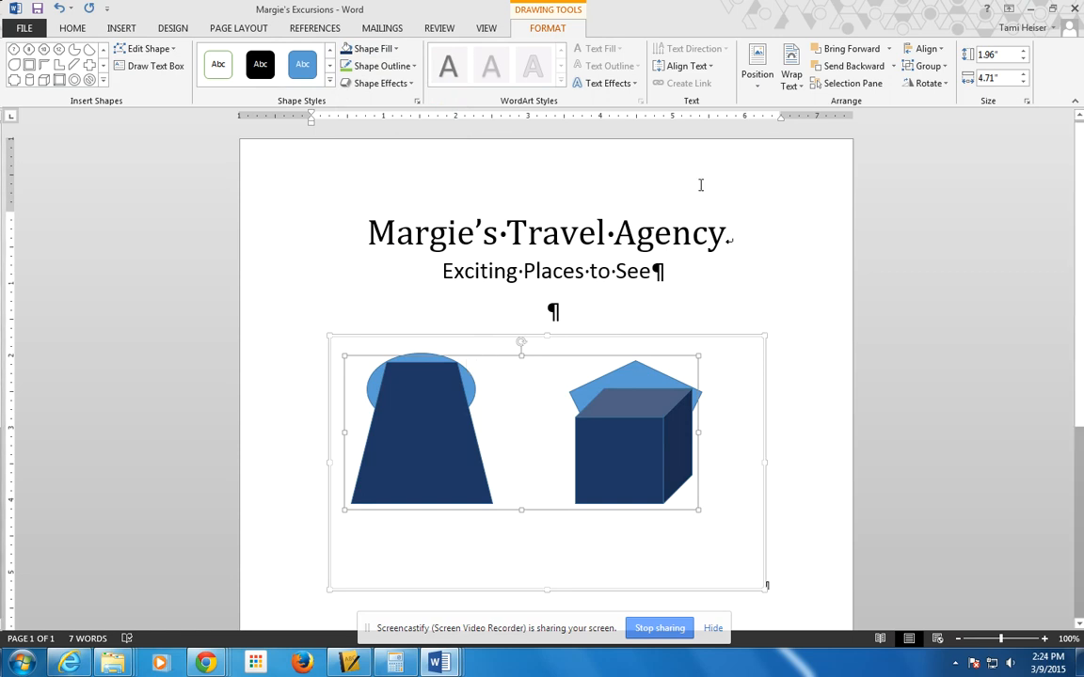
{"action": "left_click", "coordinate": [882, 70]}
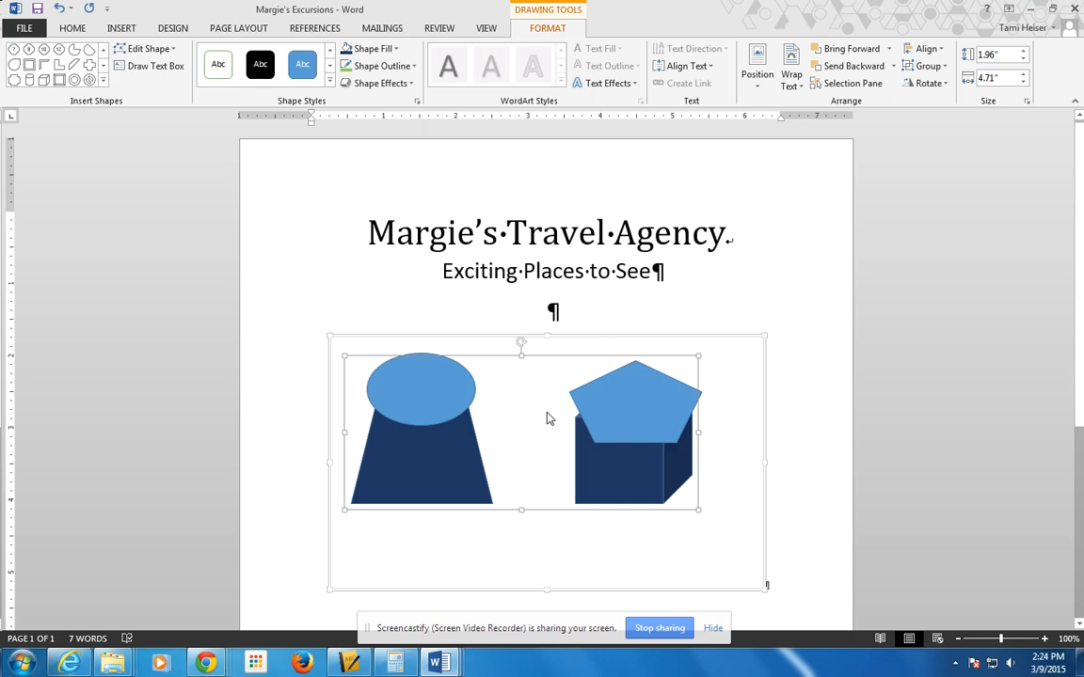
- Move the dark blue trapezoid and cube group further up behind the oval and pentagon
{"action": "left_click", "coordinate": [499, 381]}
{"action": "left_click", "coordinate": [588, 483]}
{"action": "left_click_drag", "start_coordinate": [588, 483], "coordinate": [593, 438]}
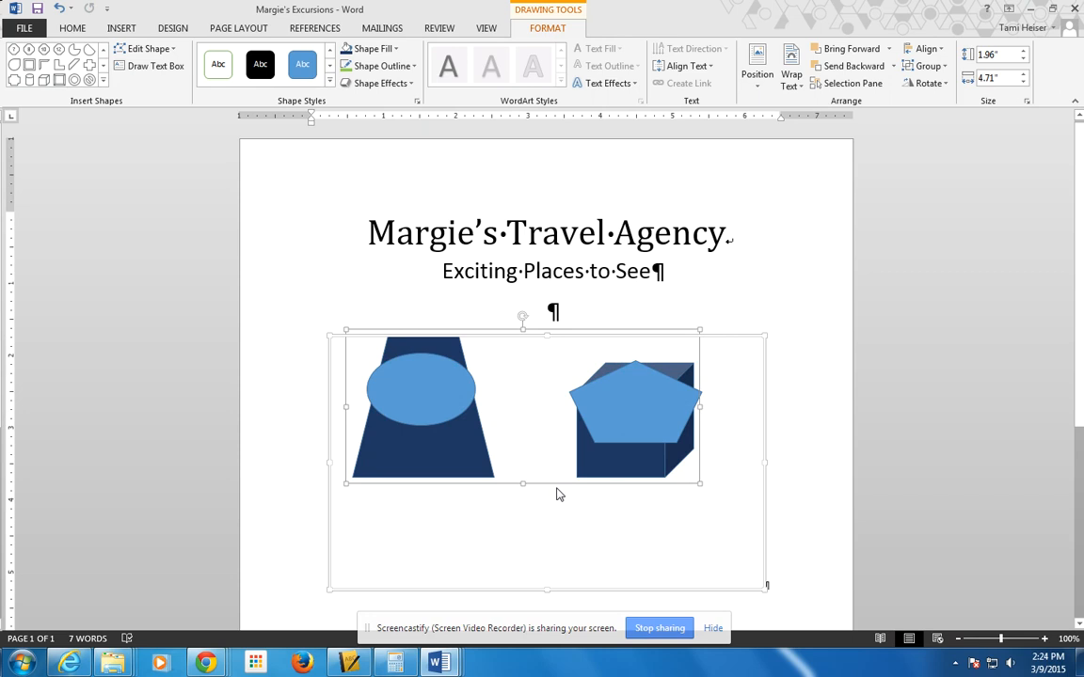